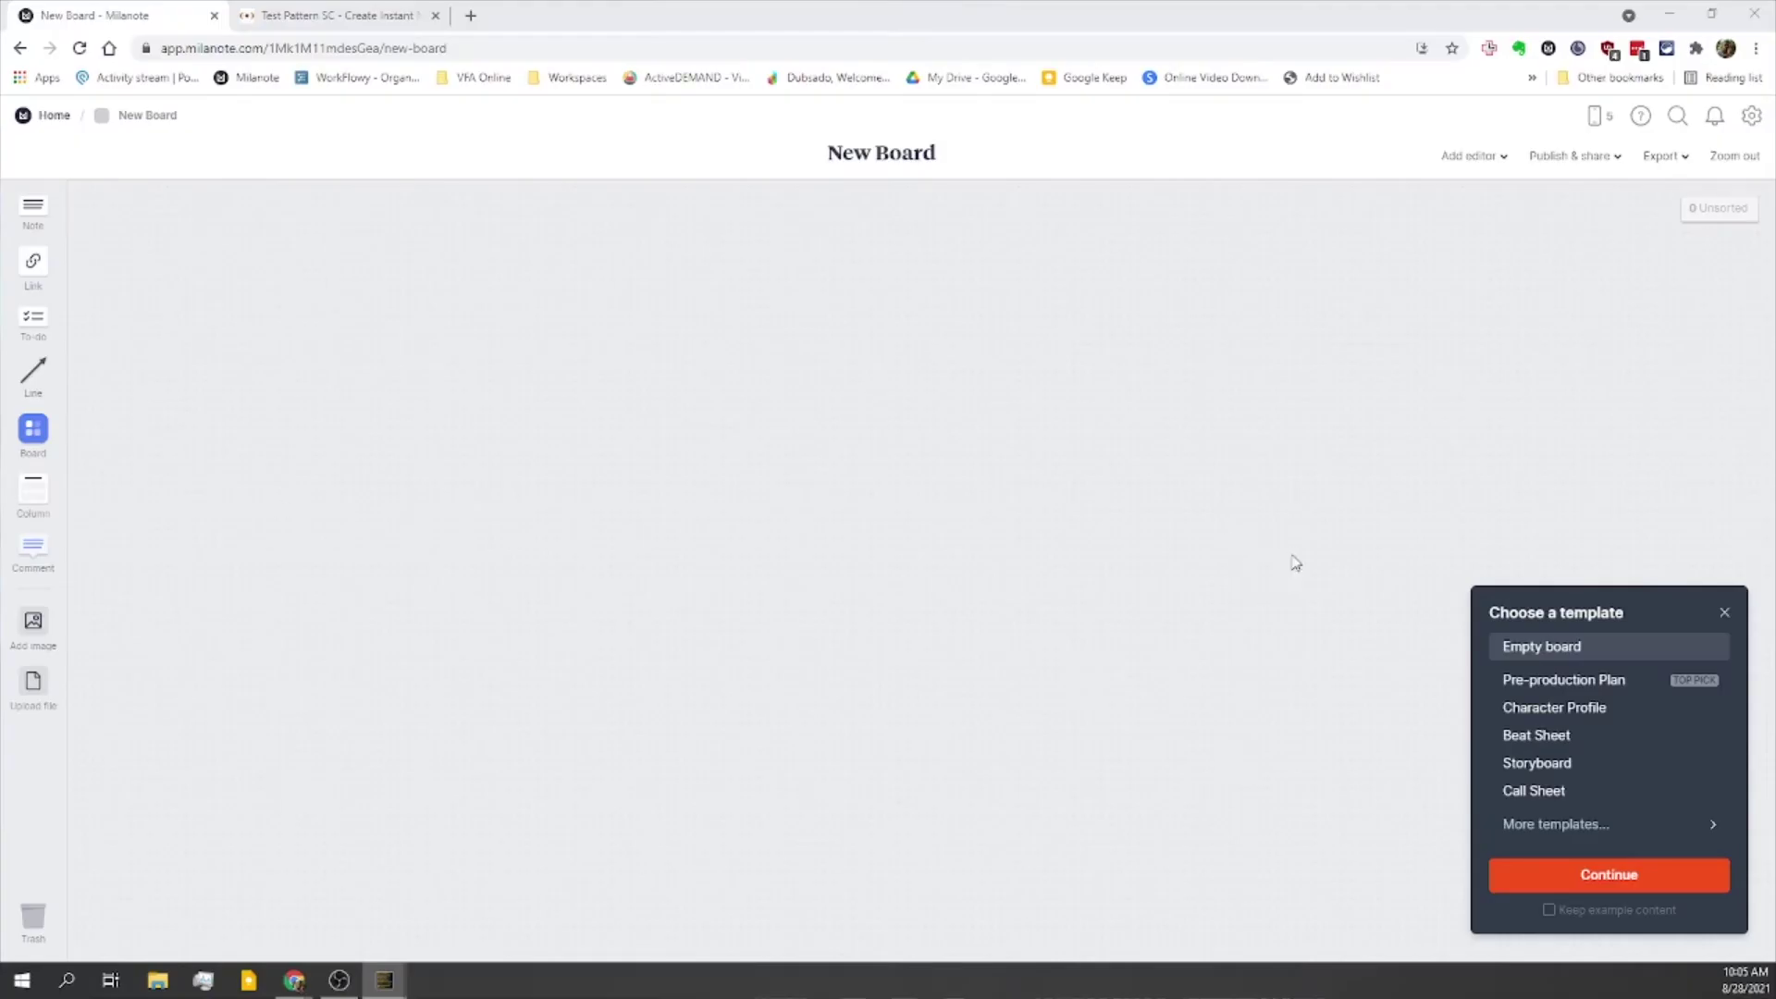
# Step: Preview the Beat Sheet and Storyboard templates, then dismiss the chooser to keep the board blank
pyautogui.click(1536, 734)
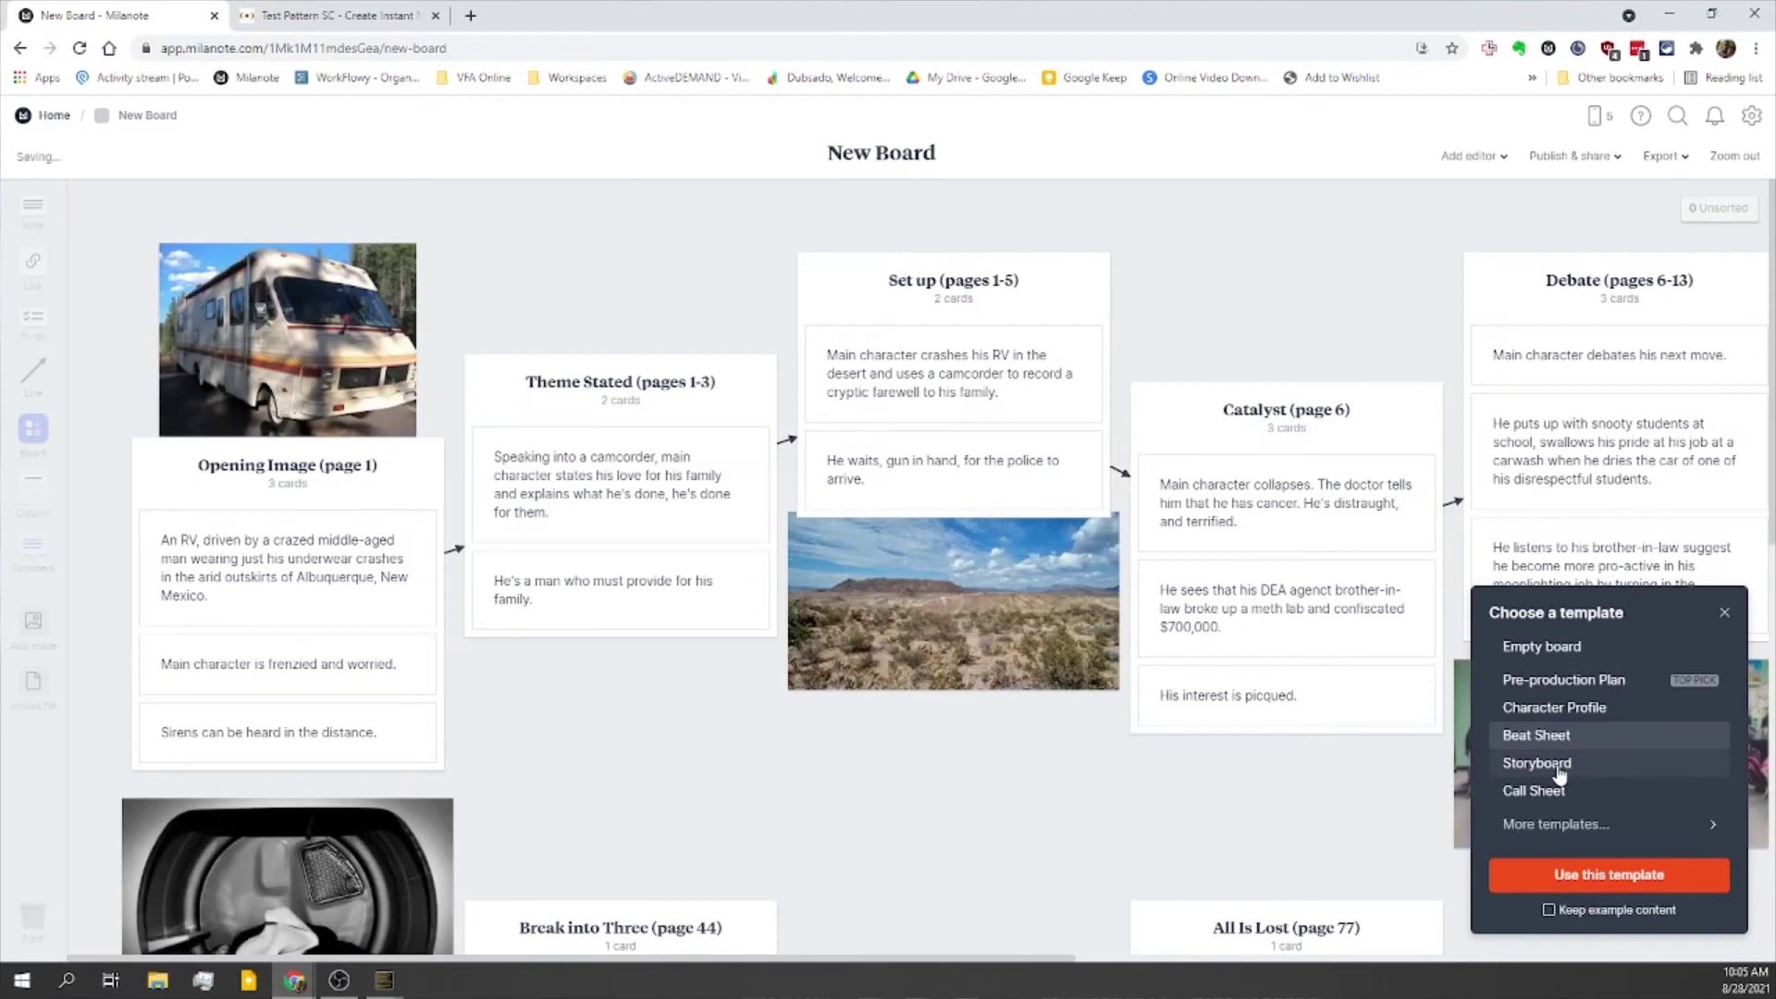
pyautogui.click(1538, 764)
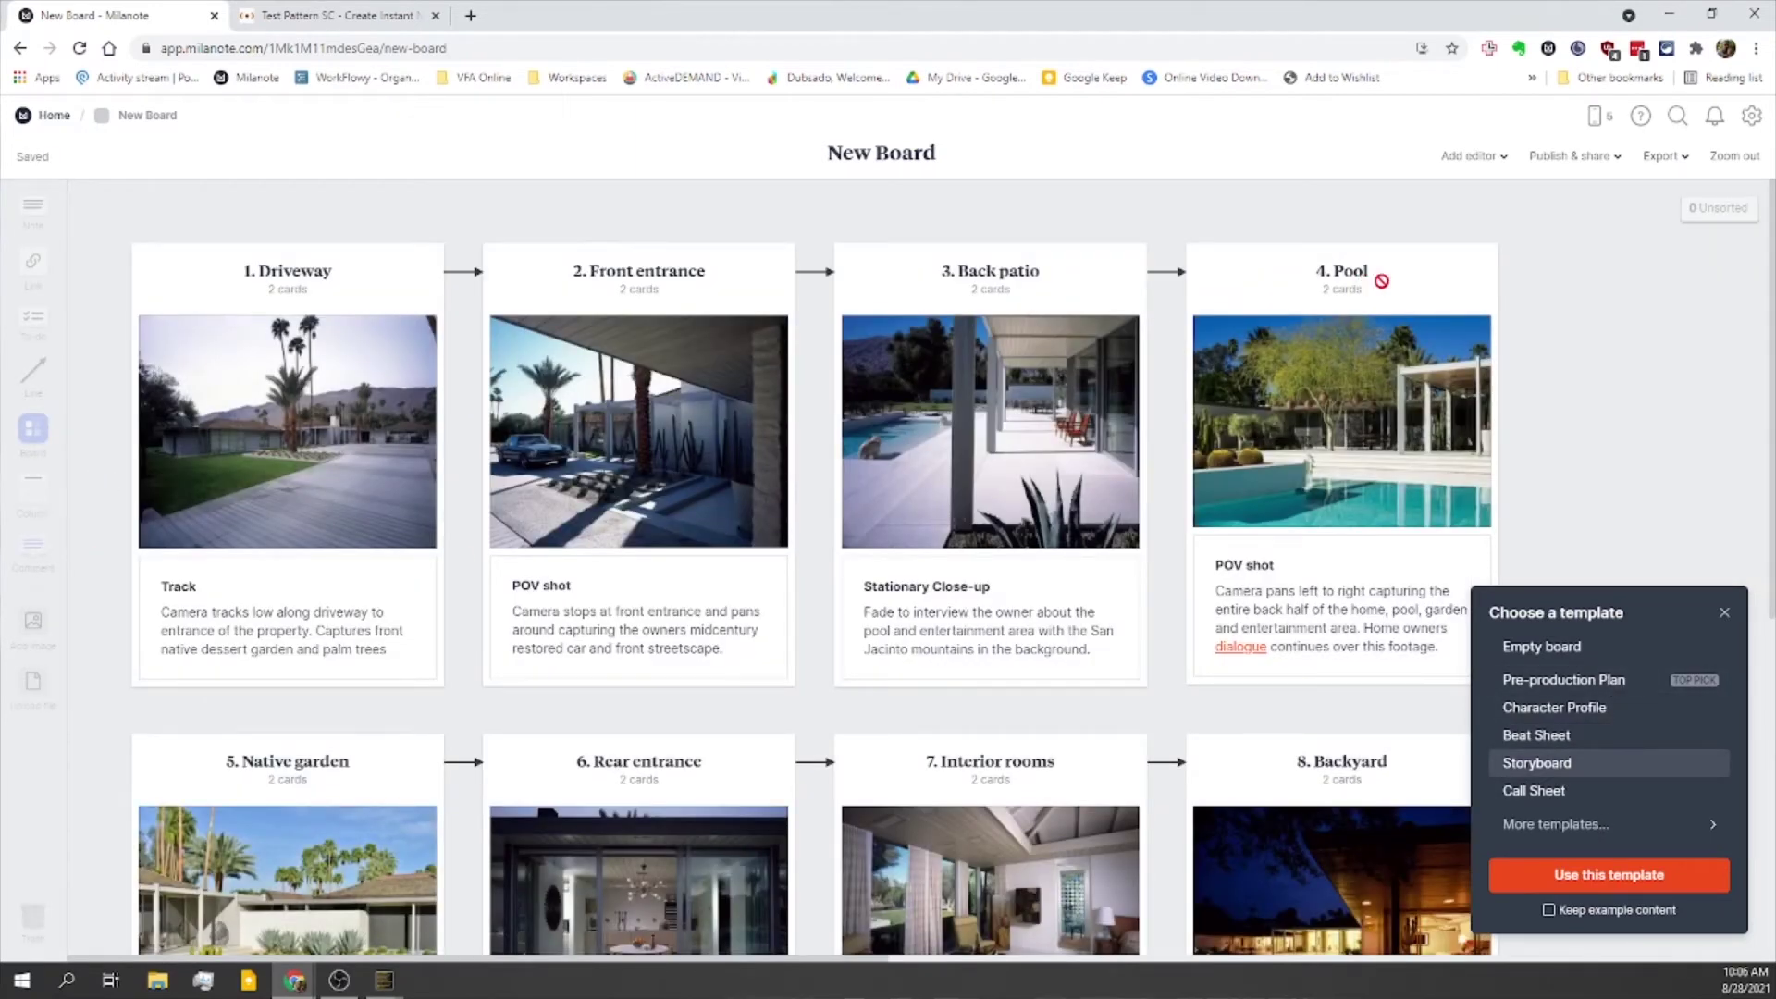
pyautogui.click(1725, 613)
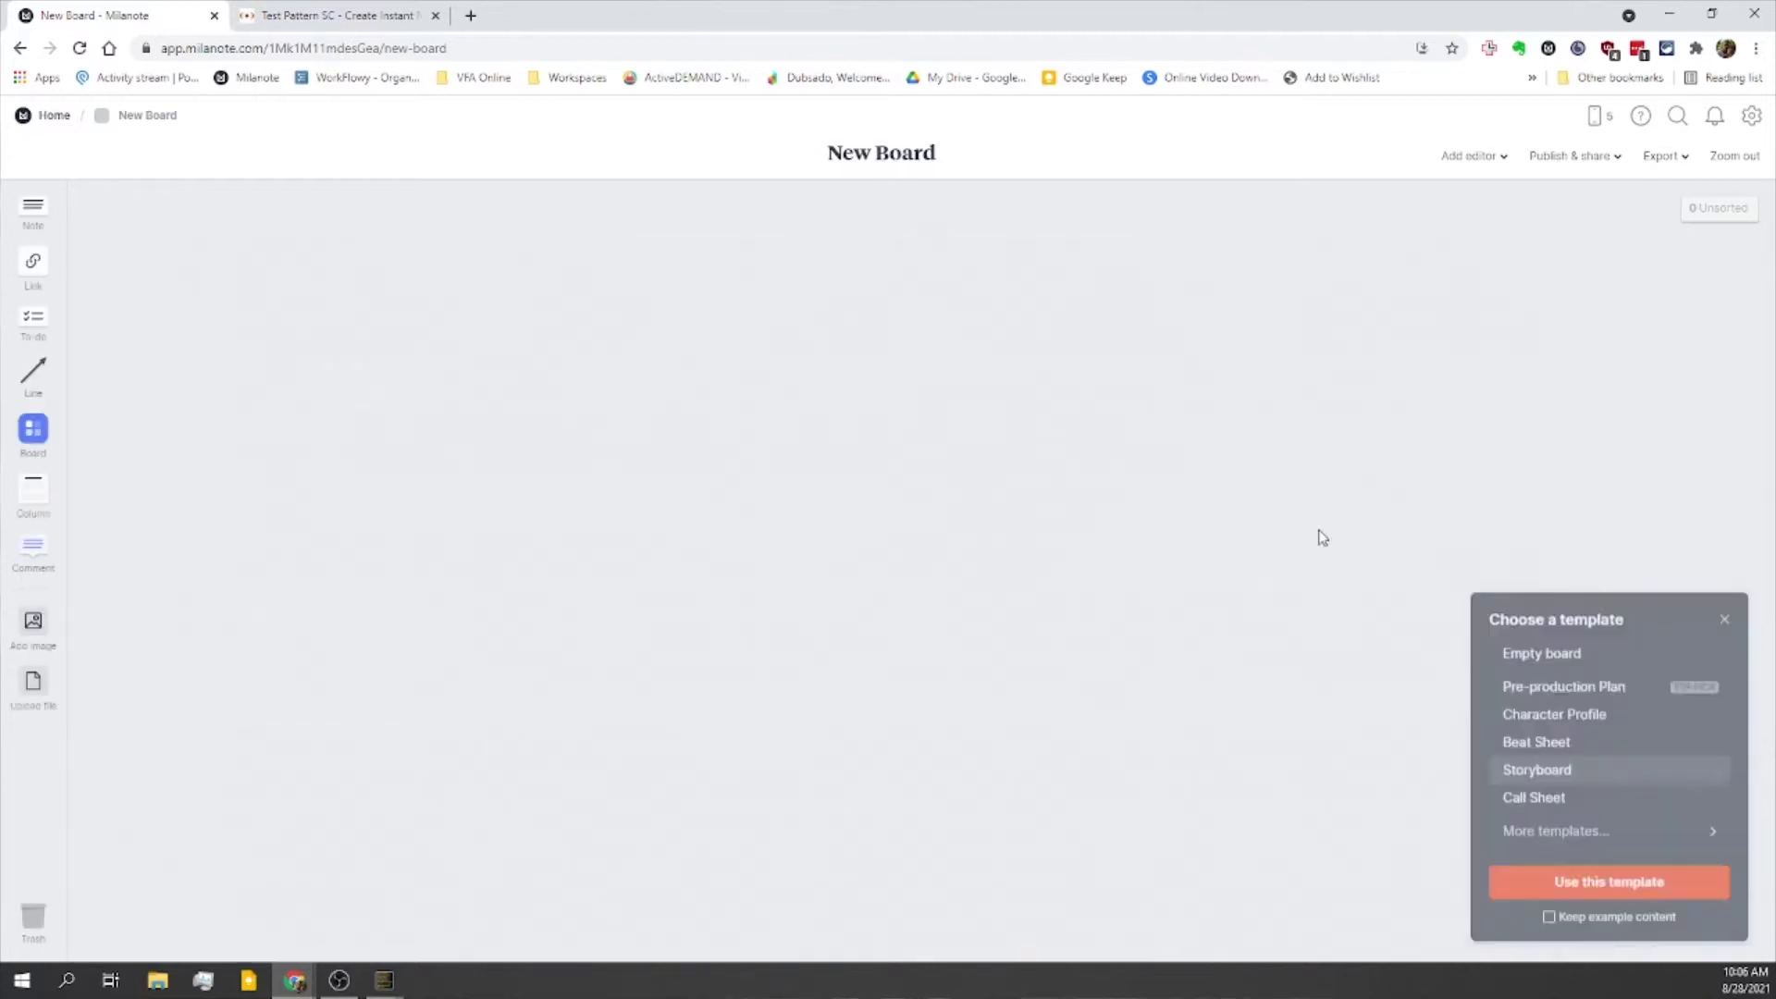
pyautogui.click(384, 981)
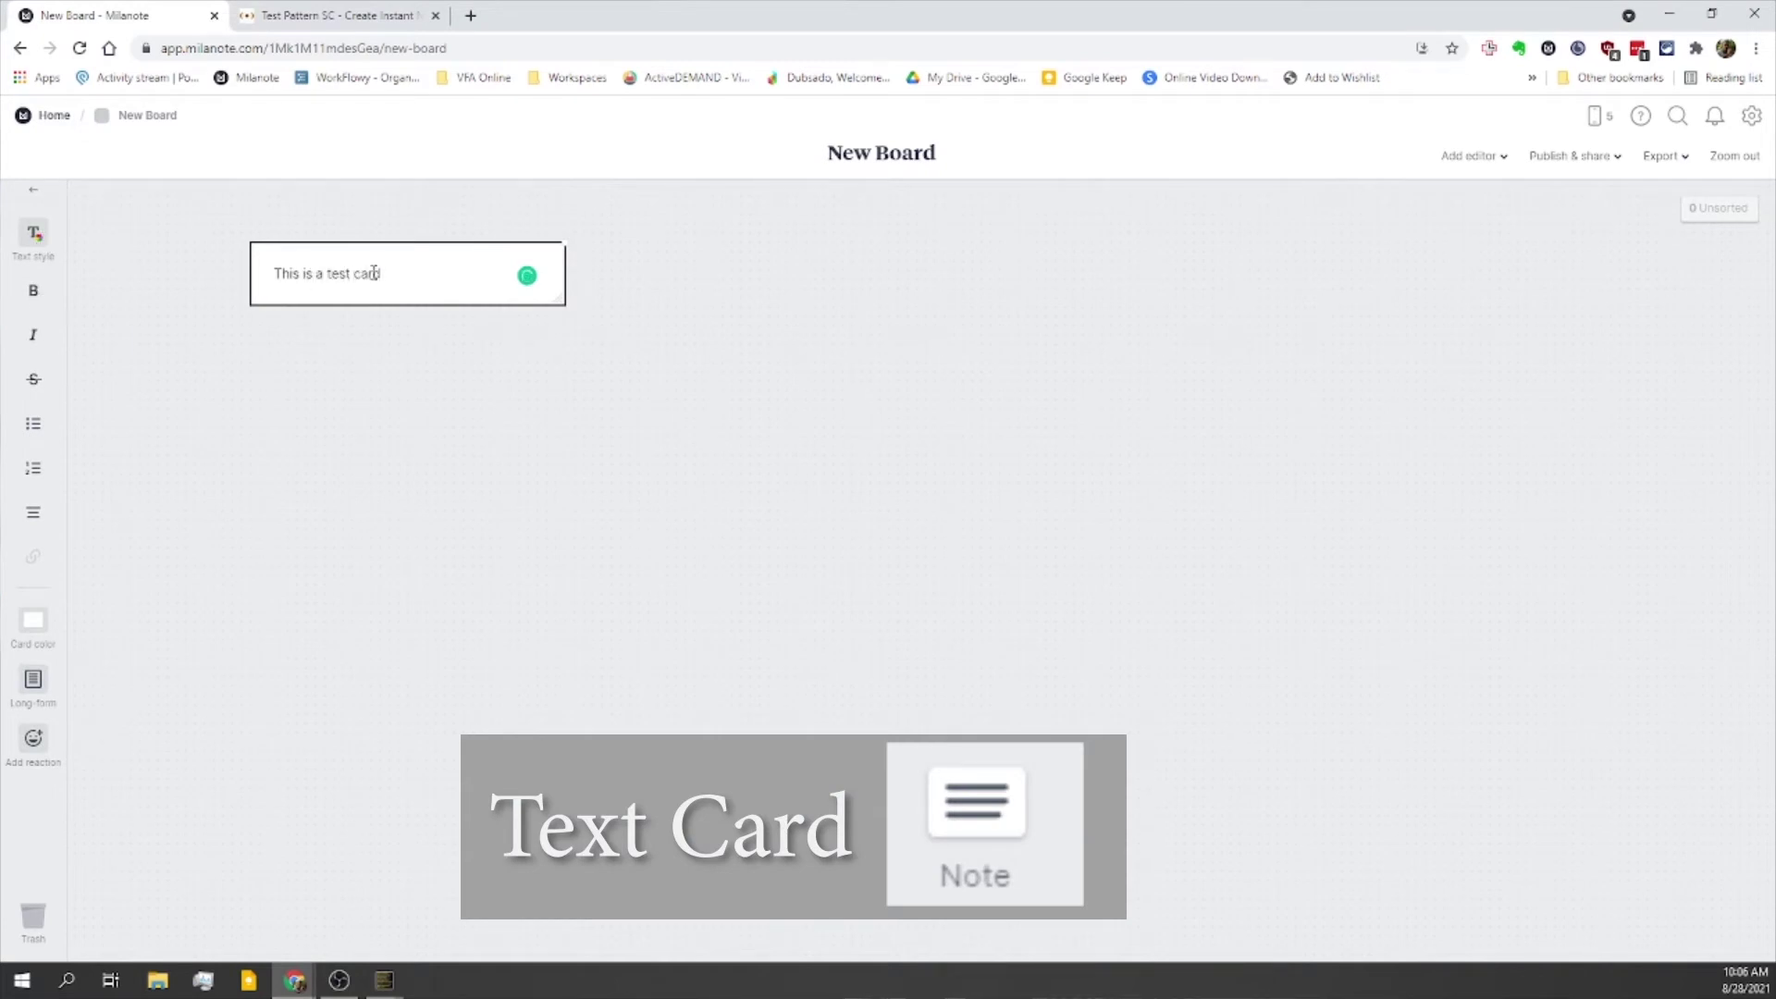
# Step: Toggle the test card's text style options and add a second note card below it
pyautogui.hotkey('ctrl', 'a')
pyautogui.click(34, 231)
pyautogui.click(33, 234)
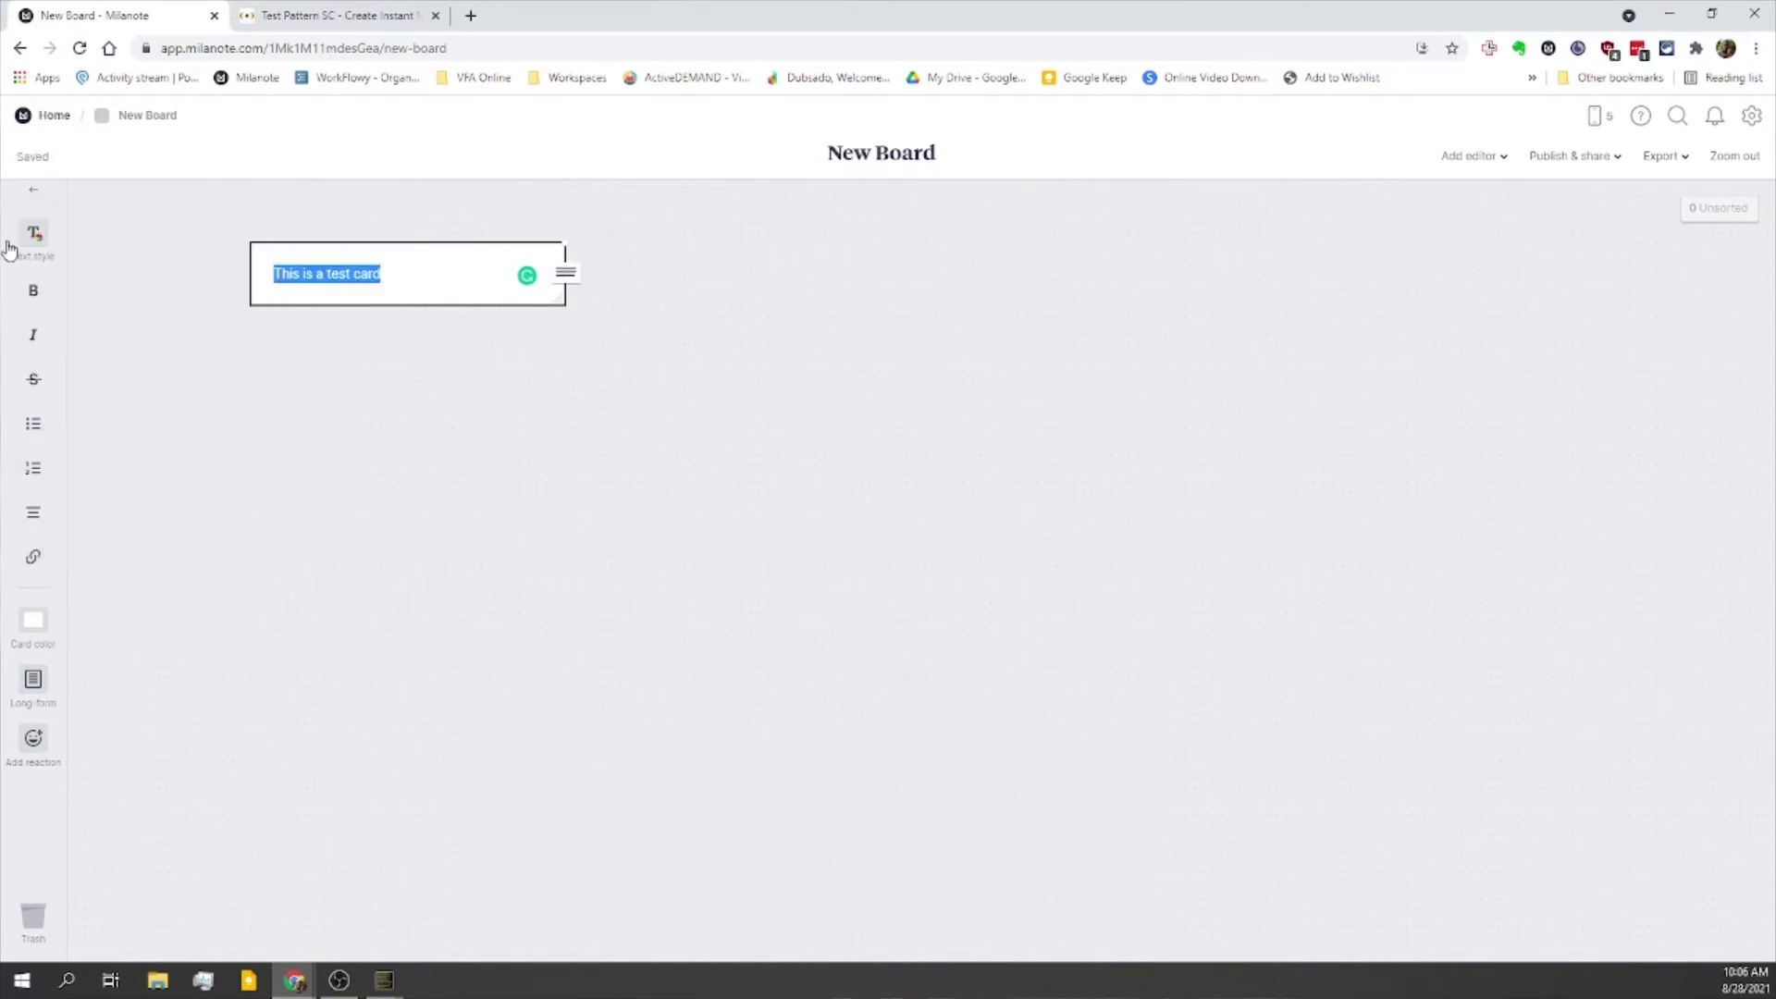
pyautogui.doubleClick(653, 302)
pyautogui.write('This is also a text card')
pyautogui.moveTo(713, 314); pyautogui.dragTo(365, 409)
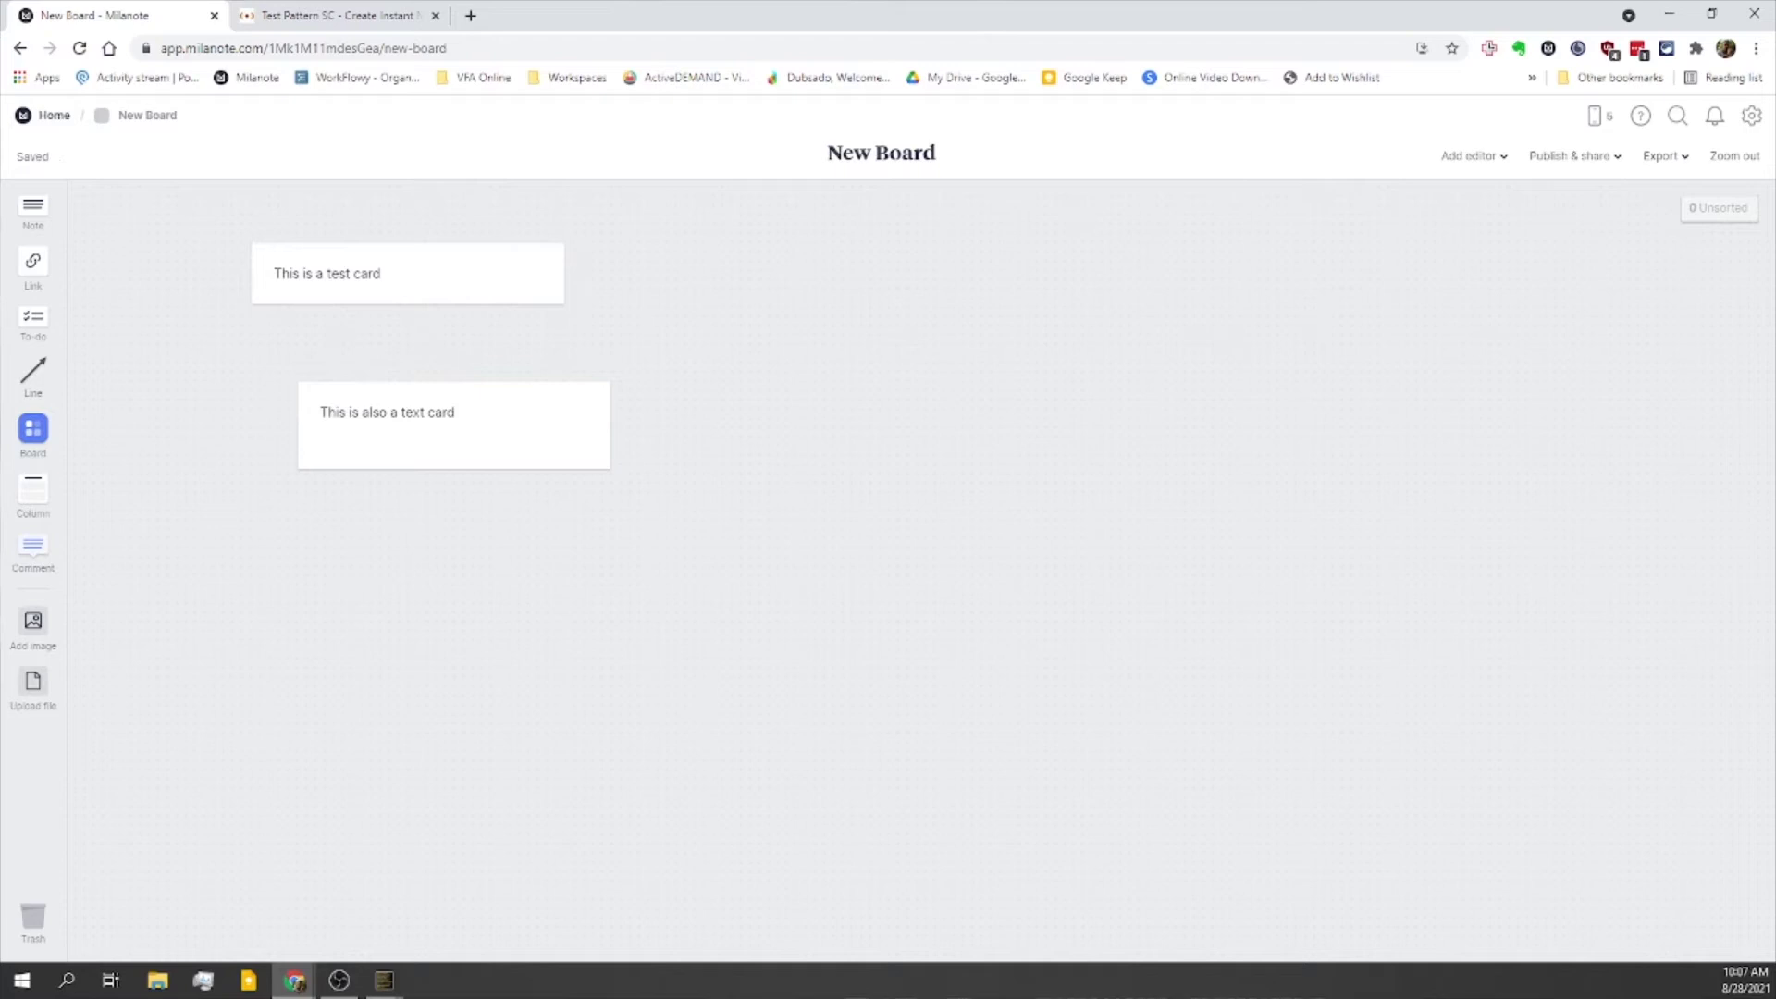
# Step: Place a linked duplicate of the second card to its right and append to its text
pyautogui.rightClick(463, 393)
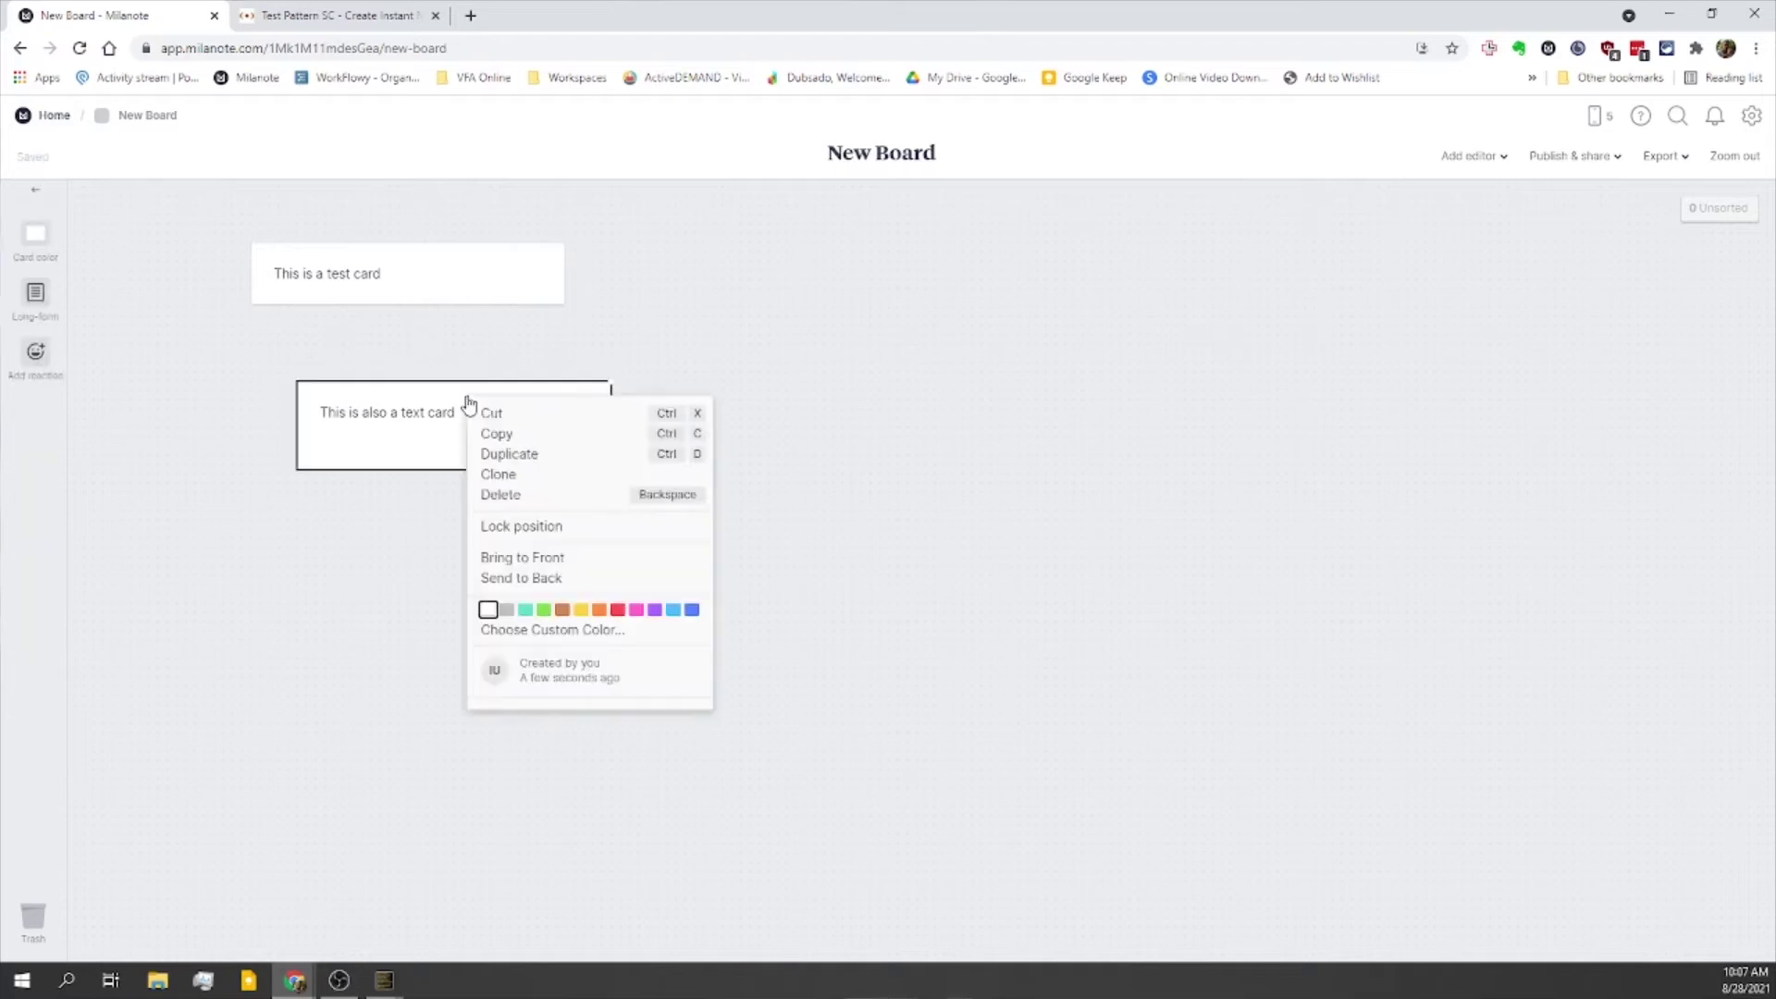
pyautogui.click(550, 479)
pyautogui.moveTo(513, 422); pyautogui.dragTo(871, 381)
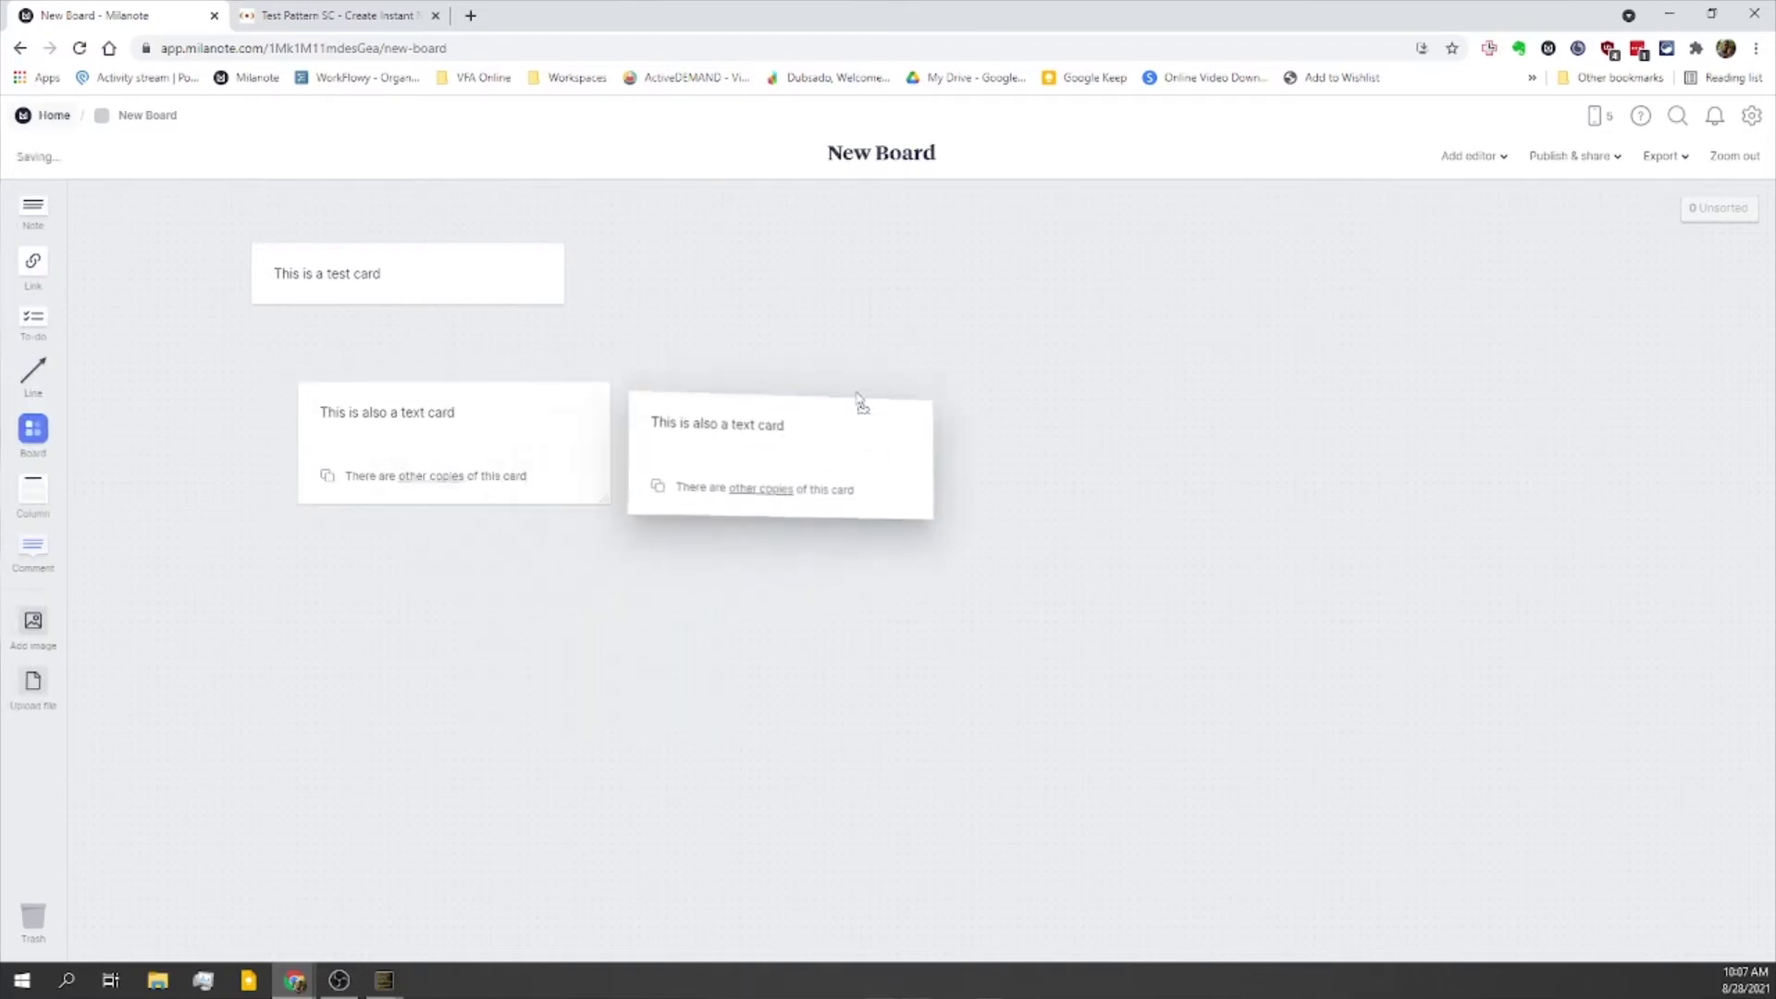
pyautogui.doubleClick(432, 424)
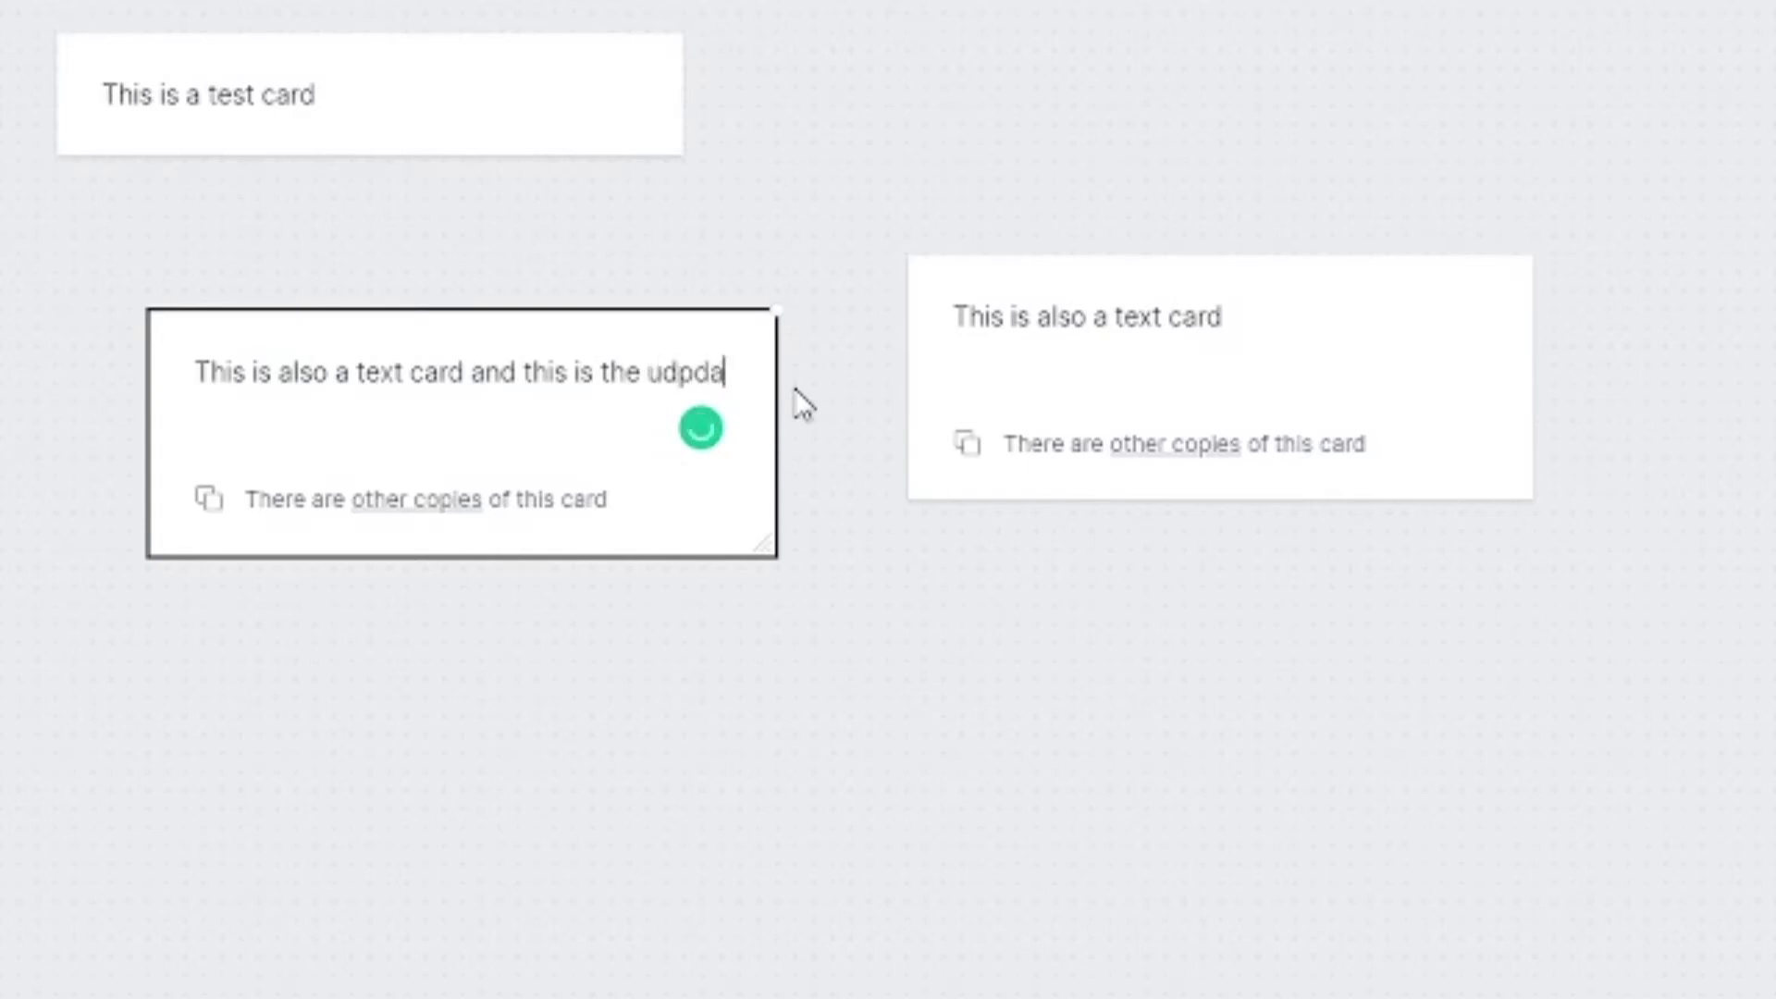
pyautogui.write('ate')
pyautogui.press('Return')
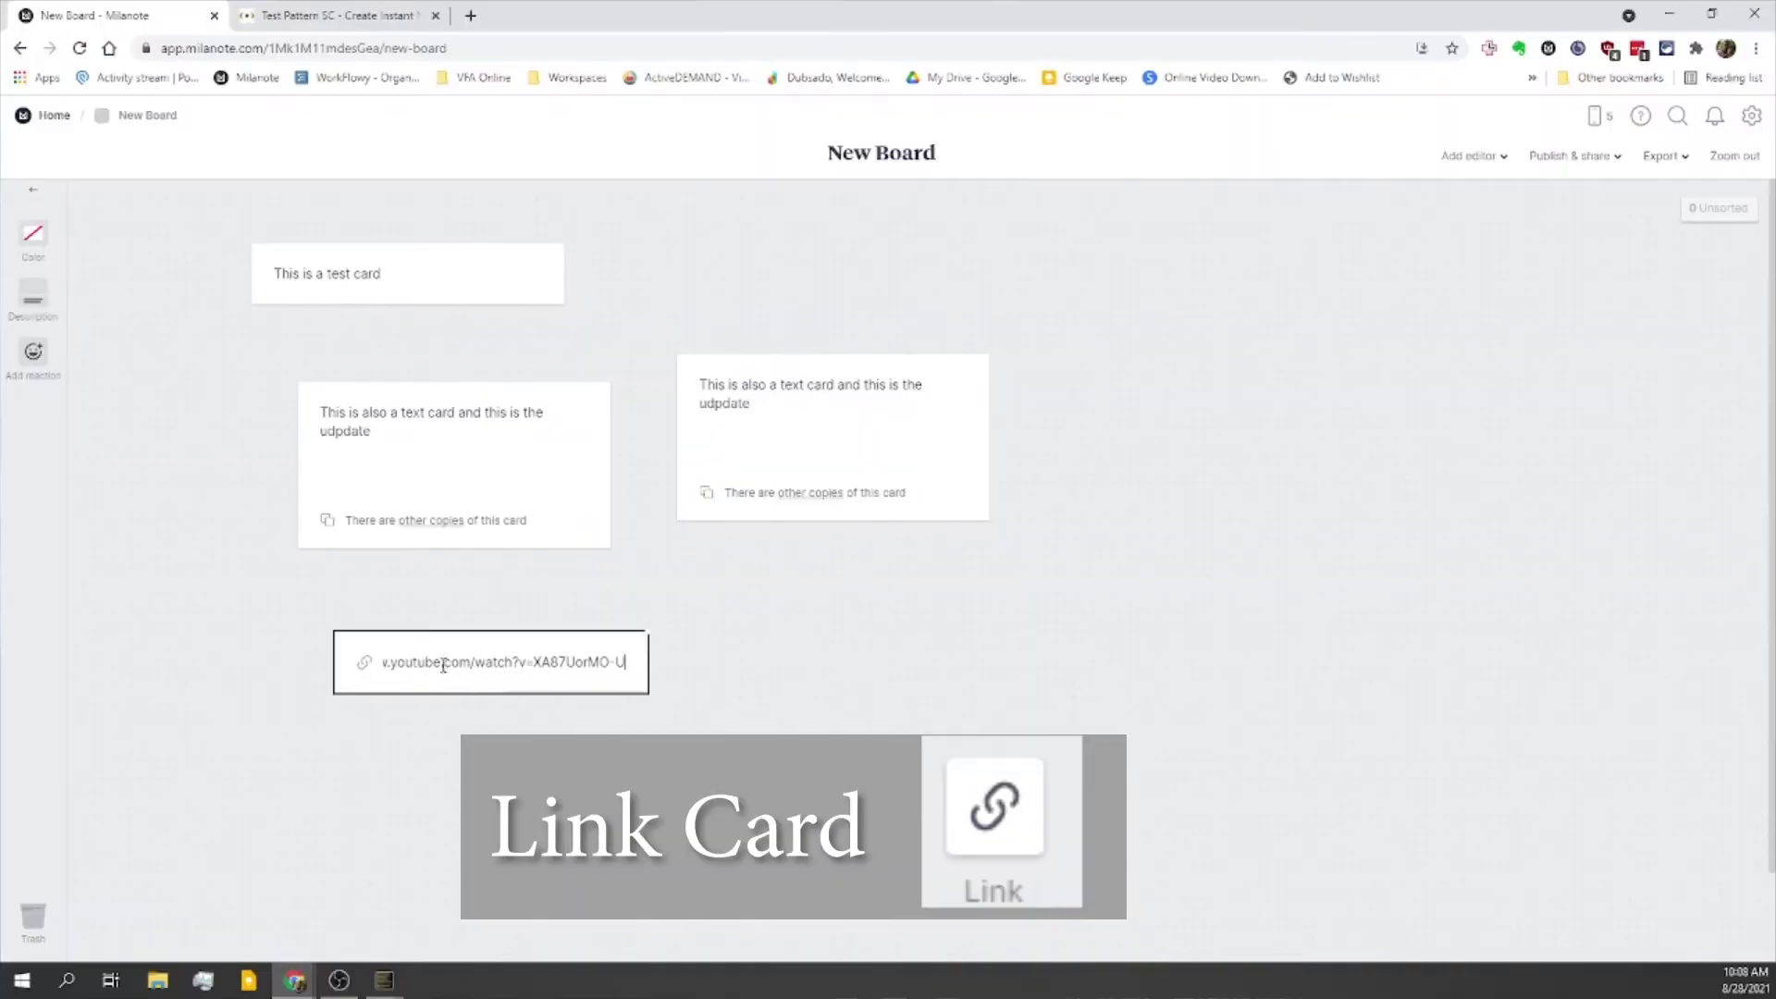
# Step: Add the YouTube video and CNN link cards, plus a cnn.com card at the top right
pyautogui.press('Return')
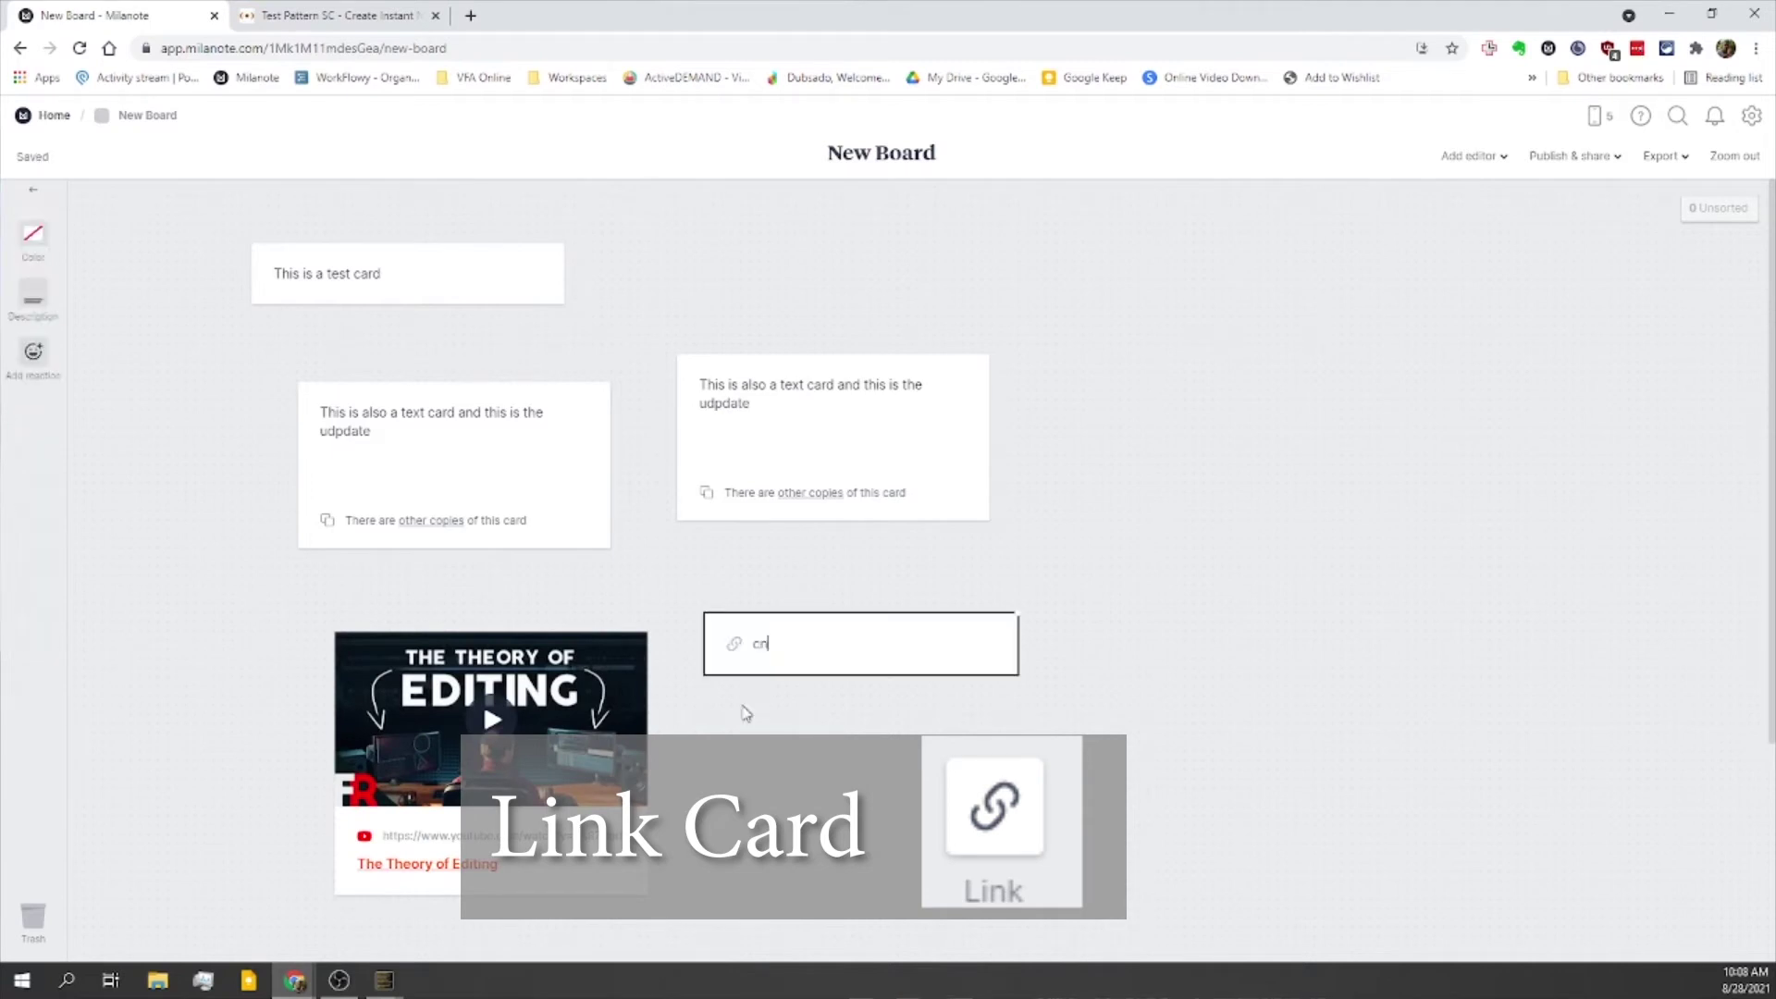
pyautogui.write('cnn.com')
pyautogui.press('Return')
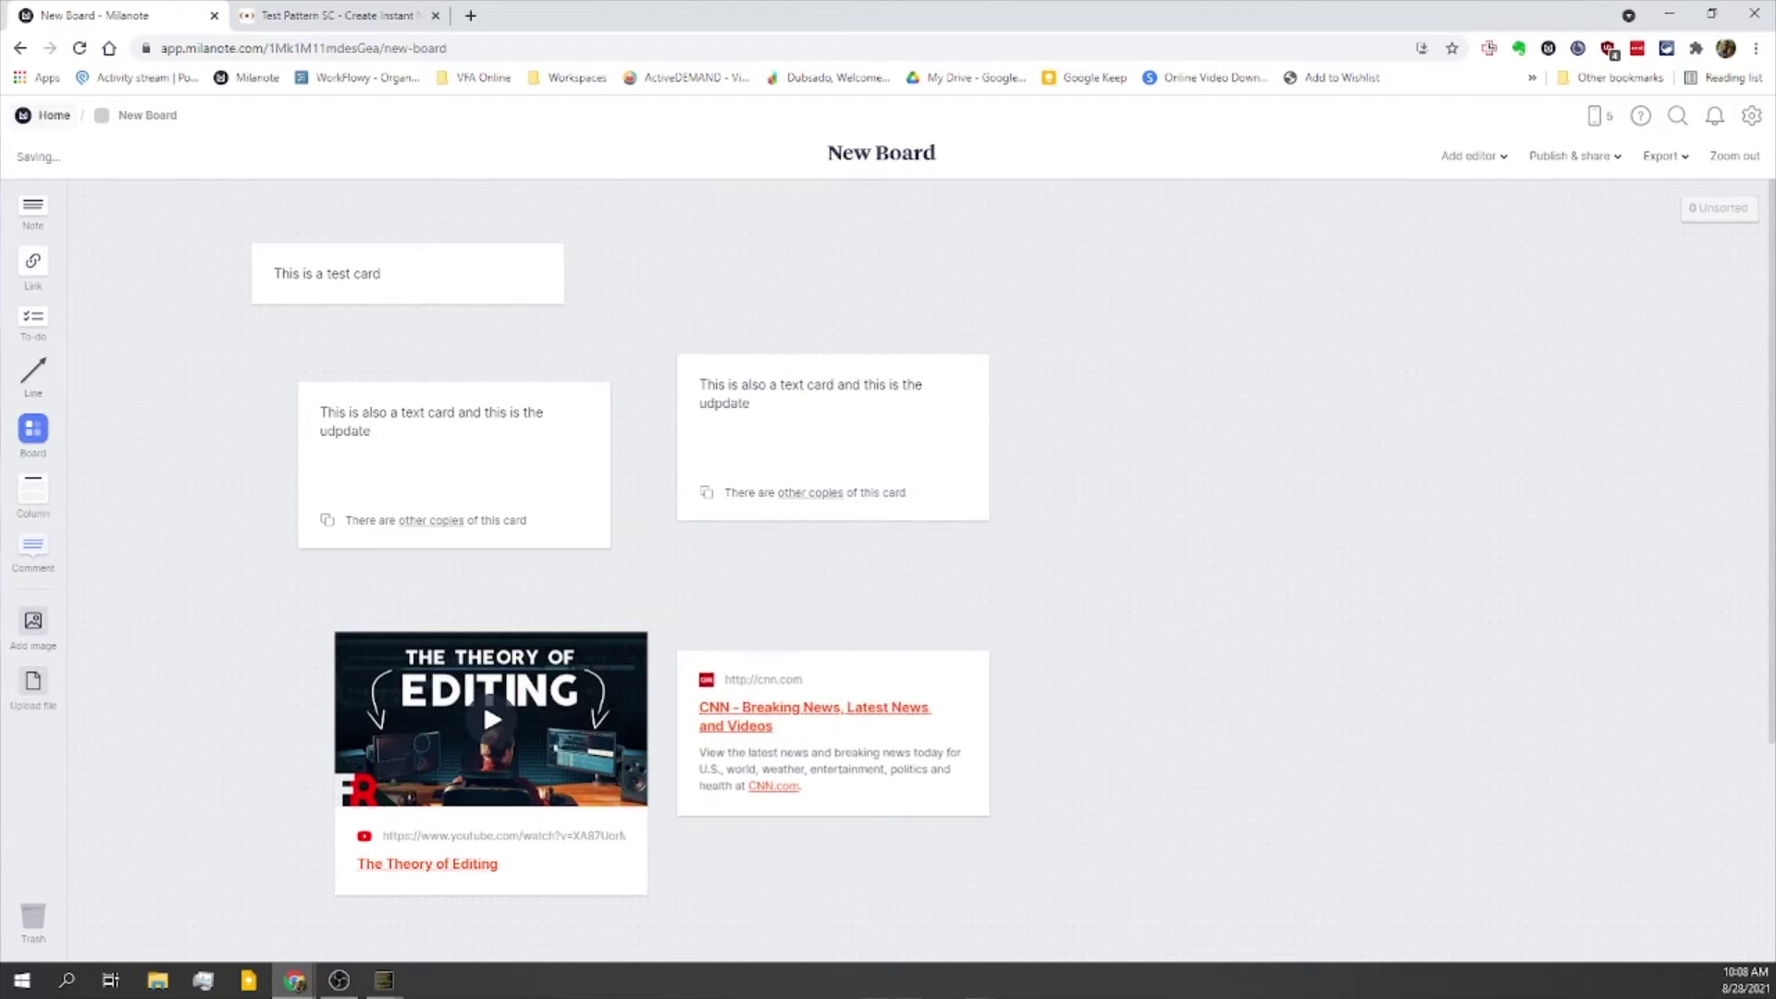
pyautogui.doubleClick(1211, 358)
pyautogui.write('cnn')
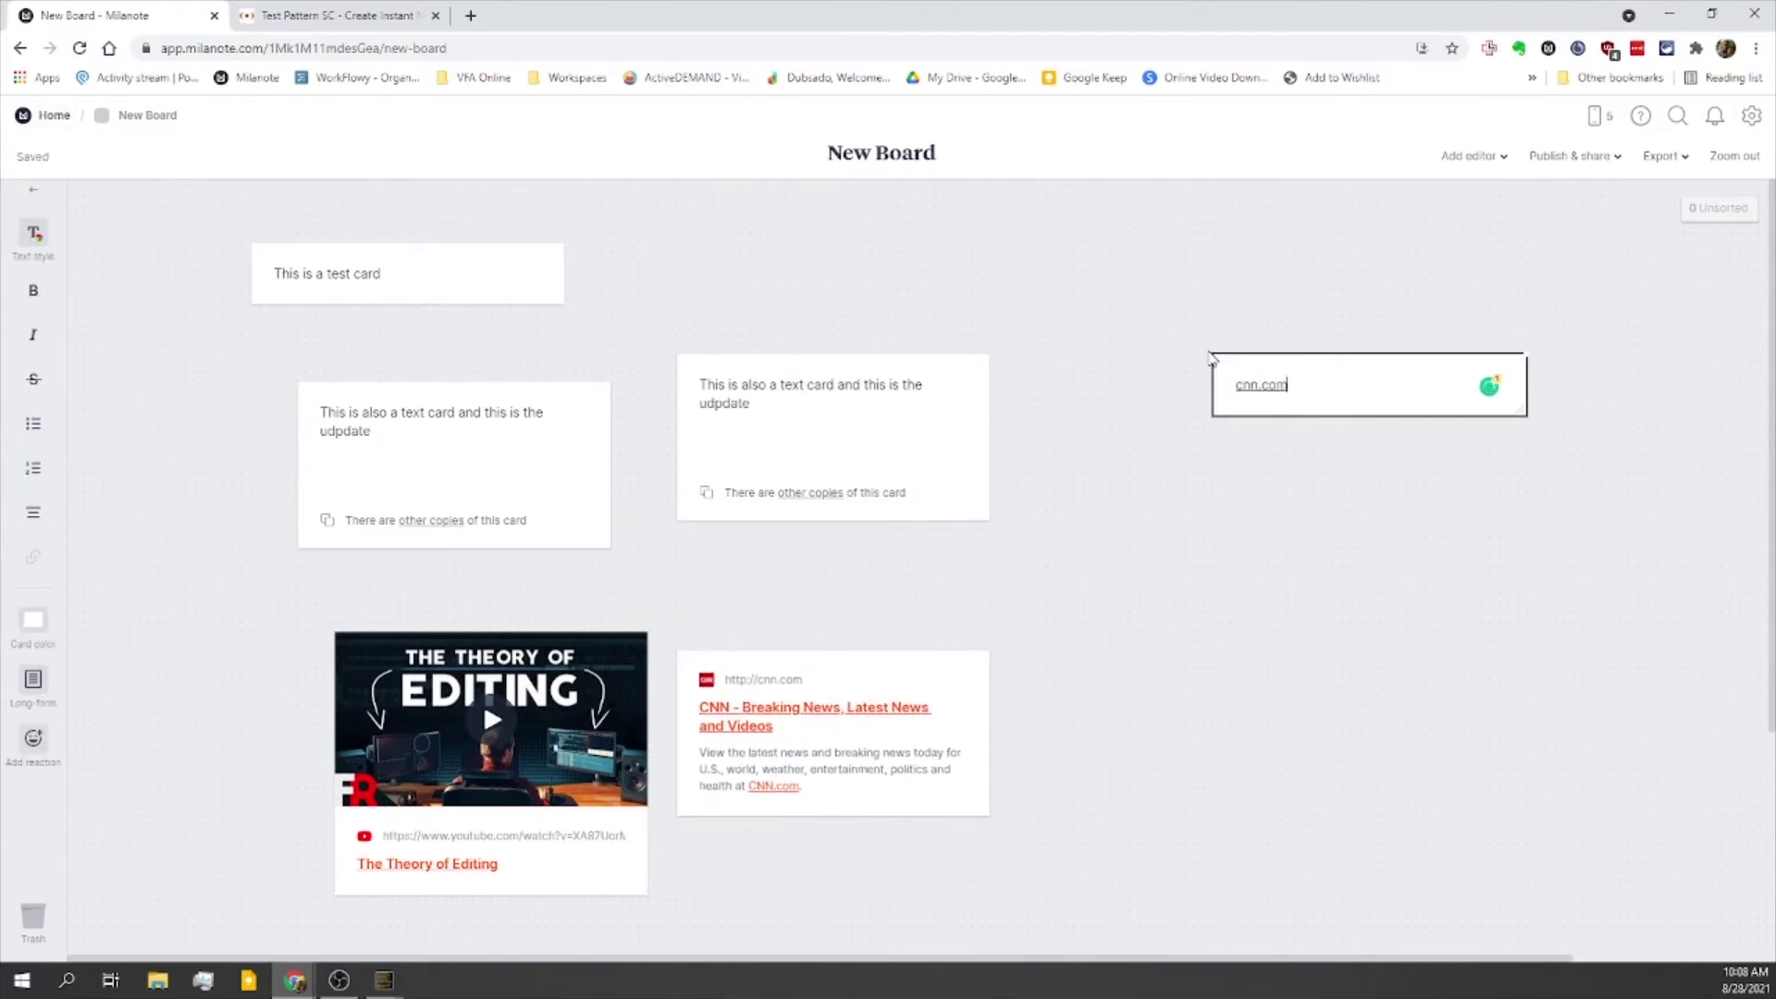
pyautogui.write('.com')
pyautogui.press('Return')
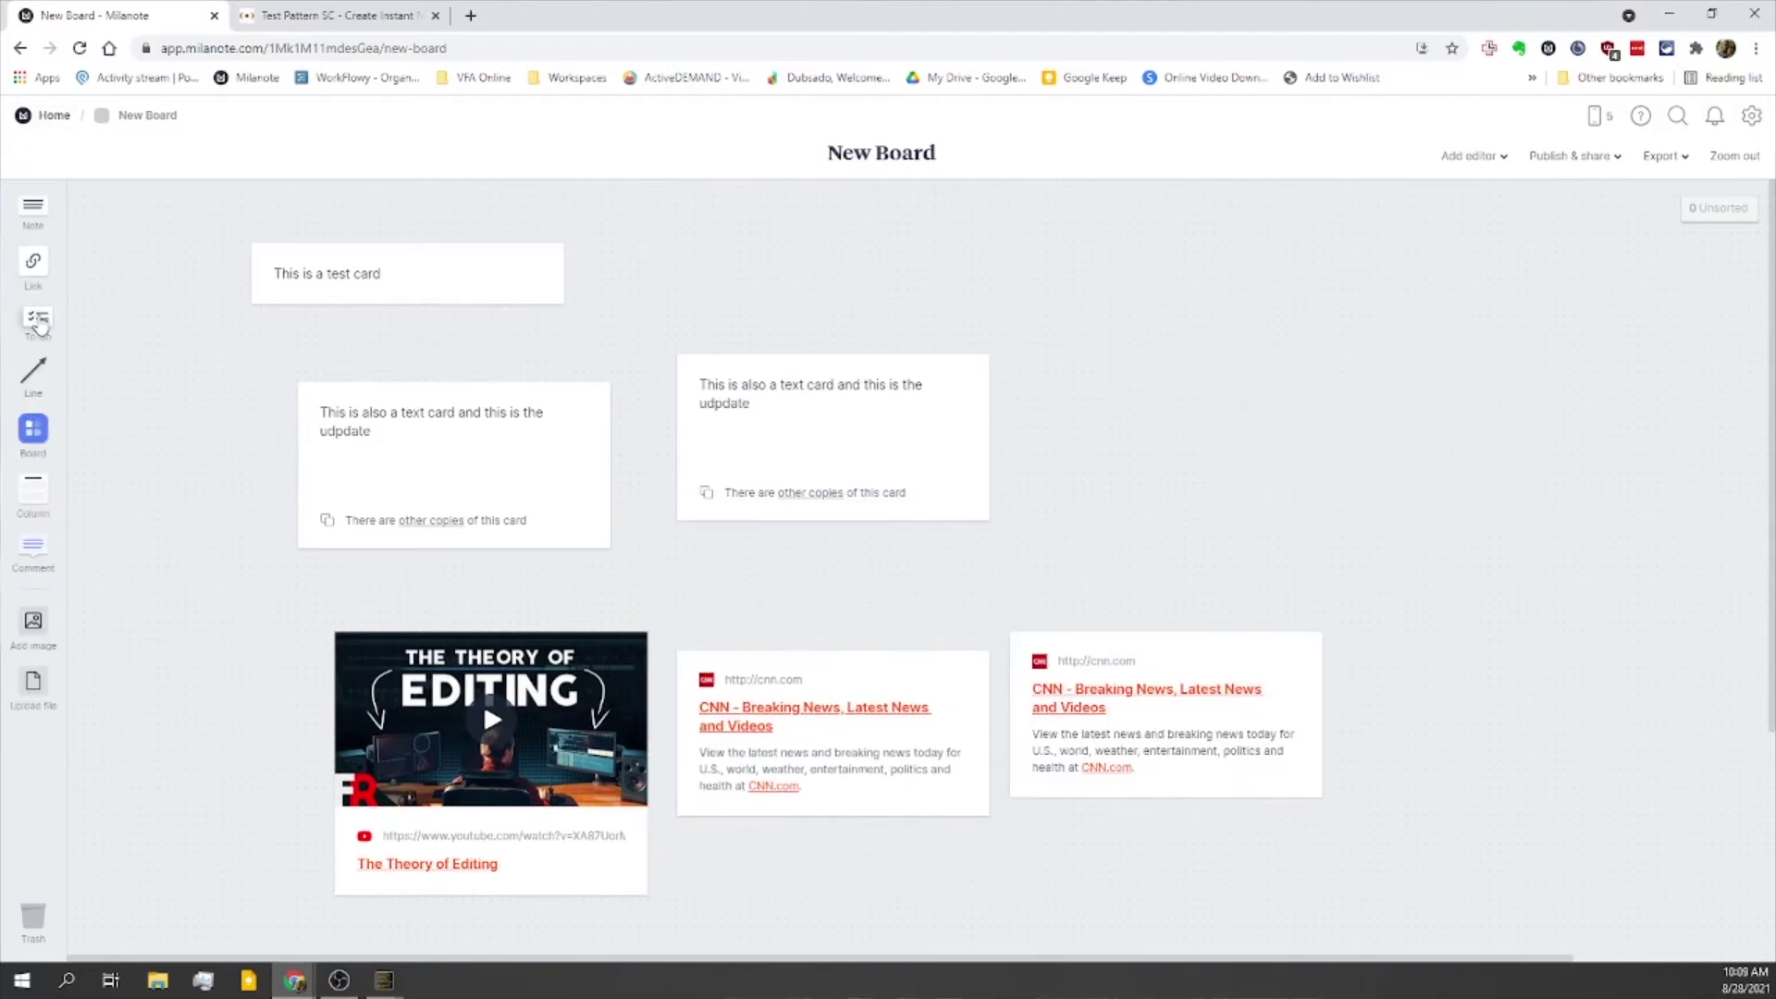
# Step: Add a to-do card at the top right listing Thing 1 through Thing 4
pyautogui.moveTo(39, 330); pyautogui.dragTo(1166, 284)
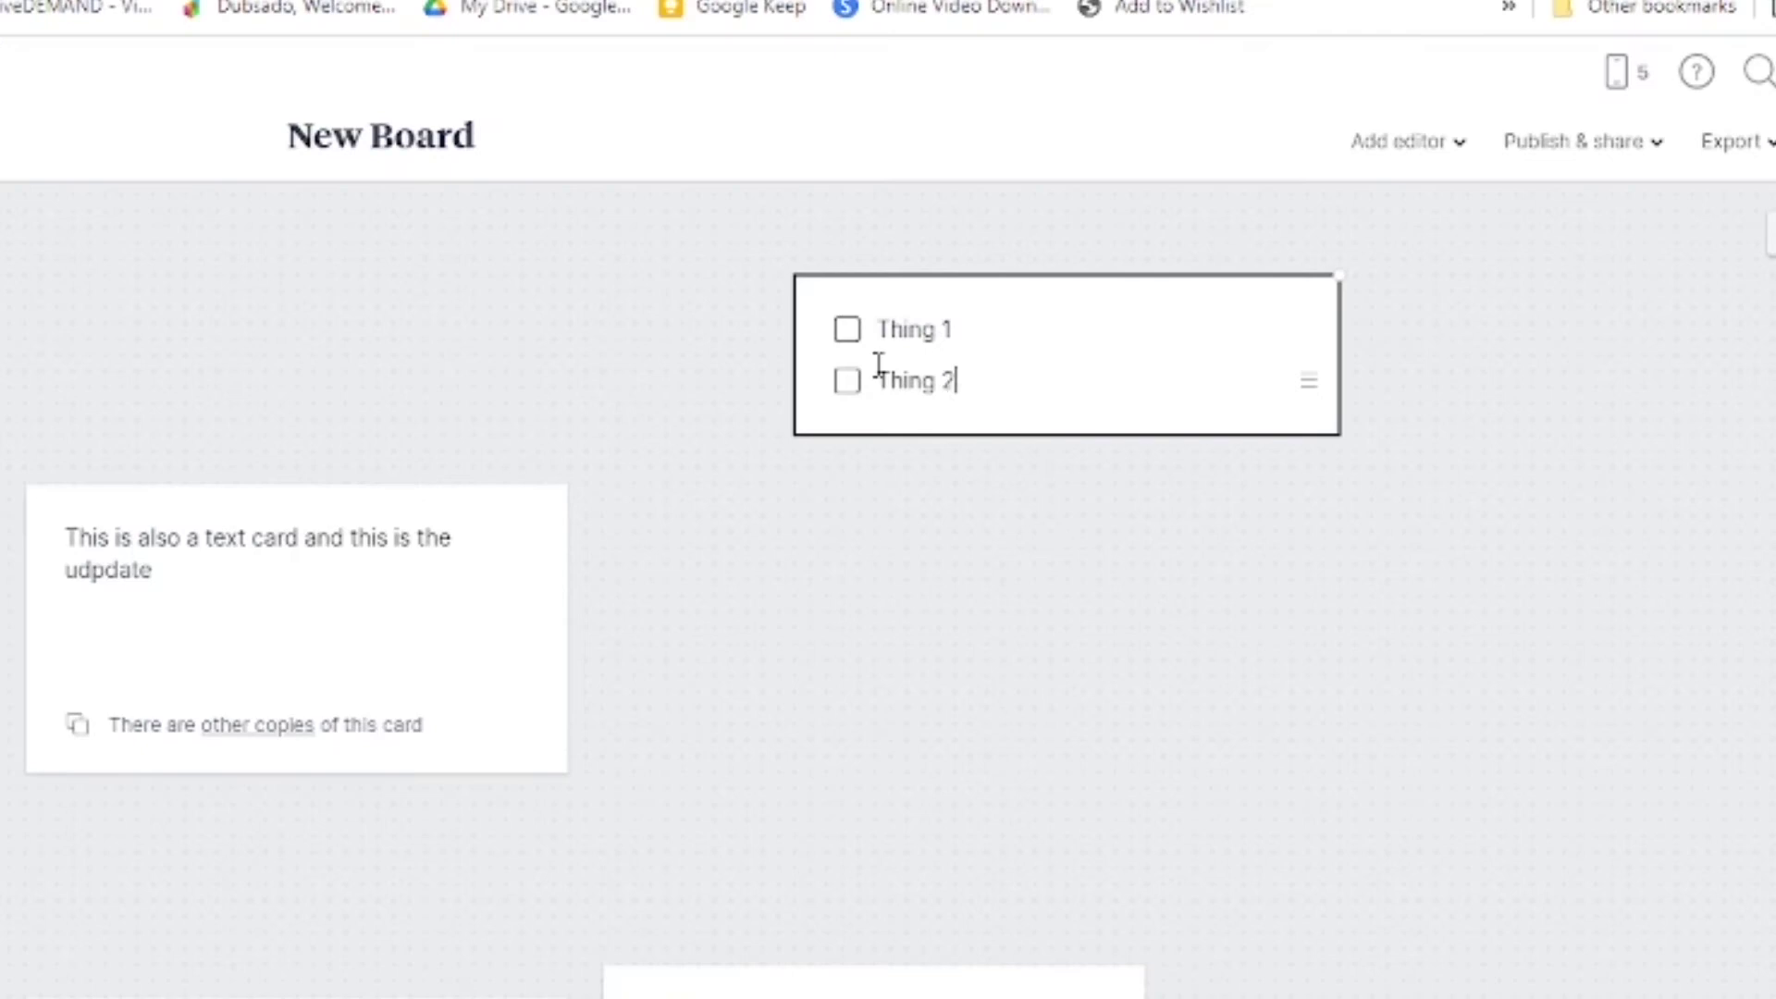
pyautogui.press('Return')
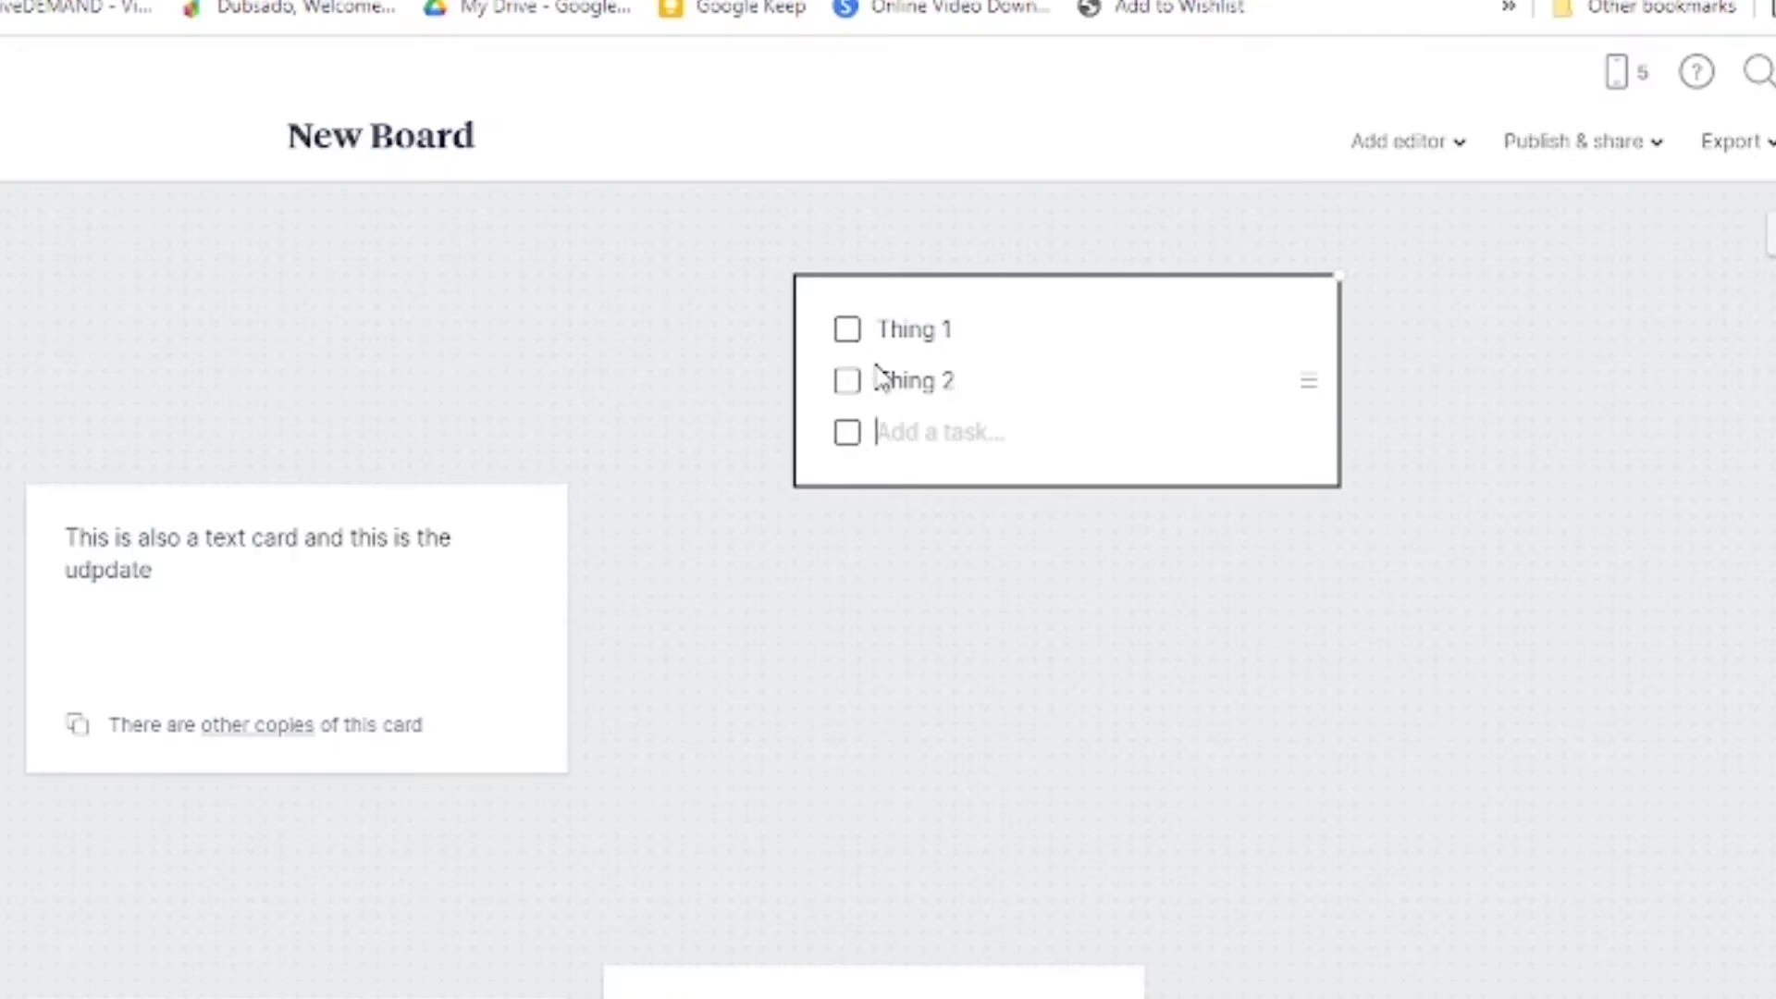
pyautogui.write('THing 3')
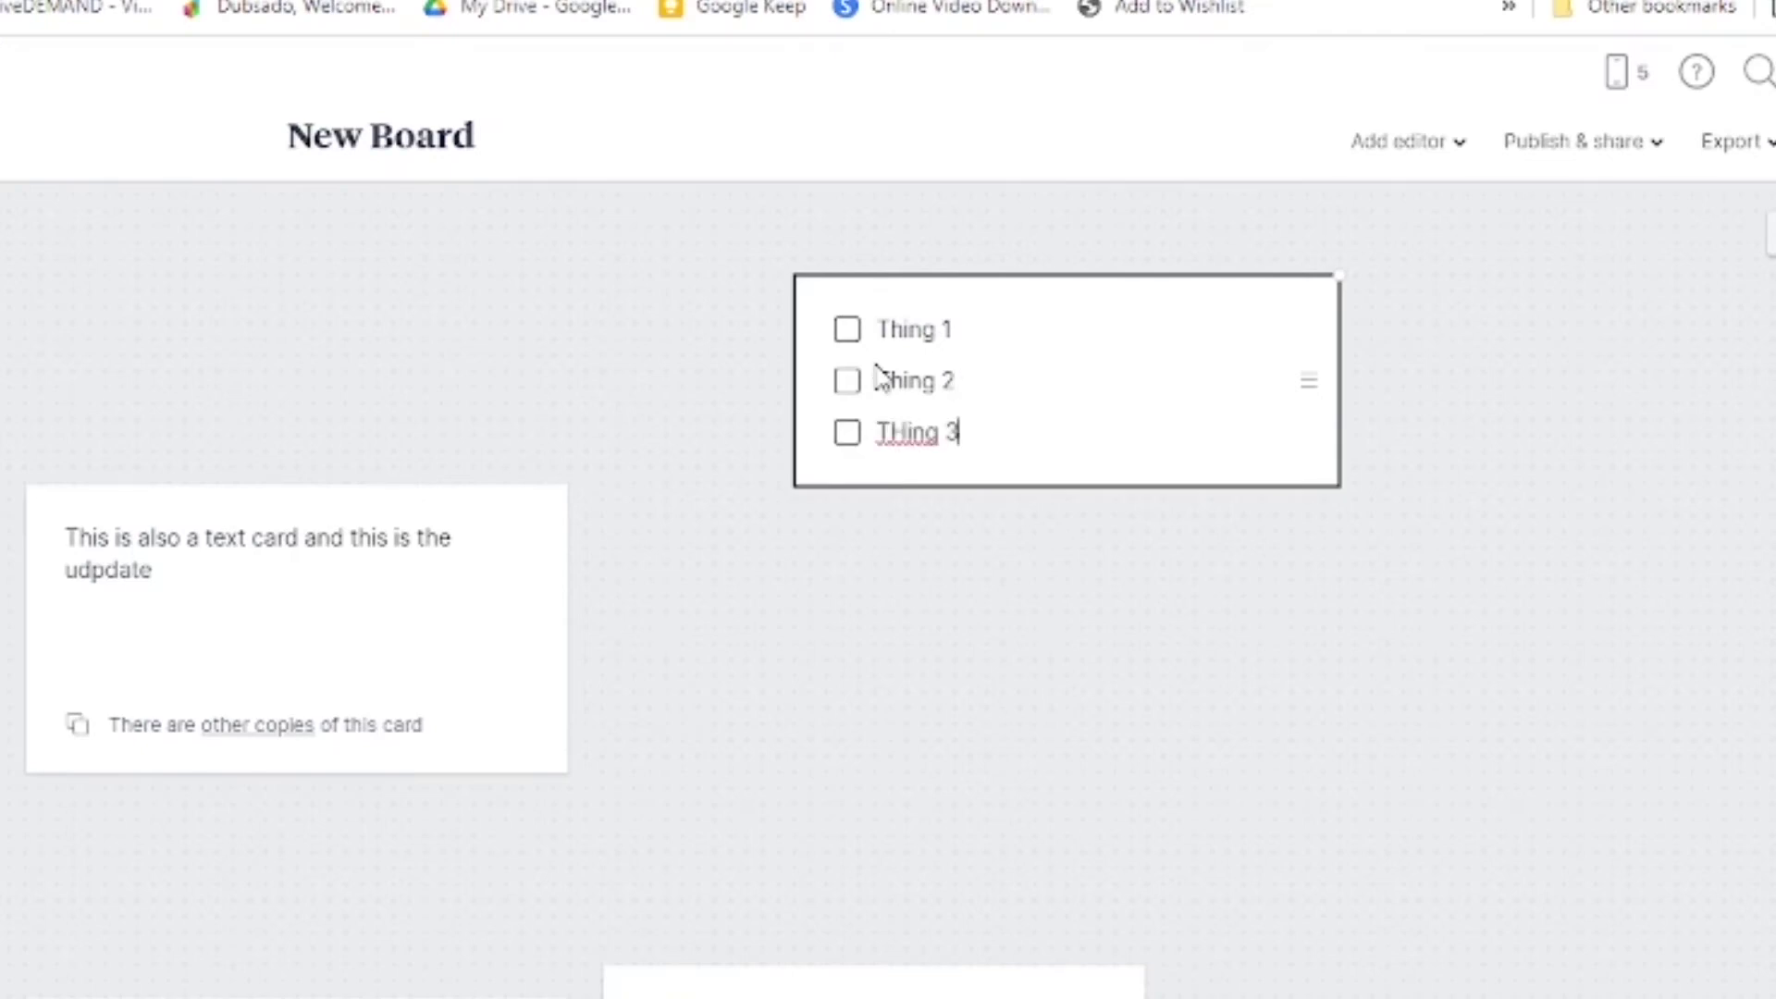
pyautogui.press('Return')
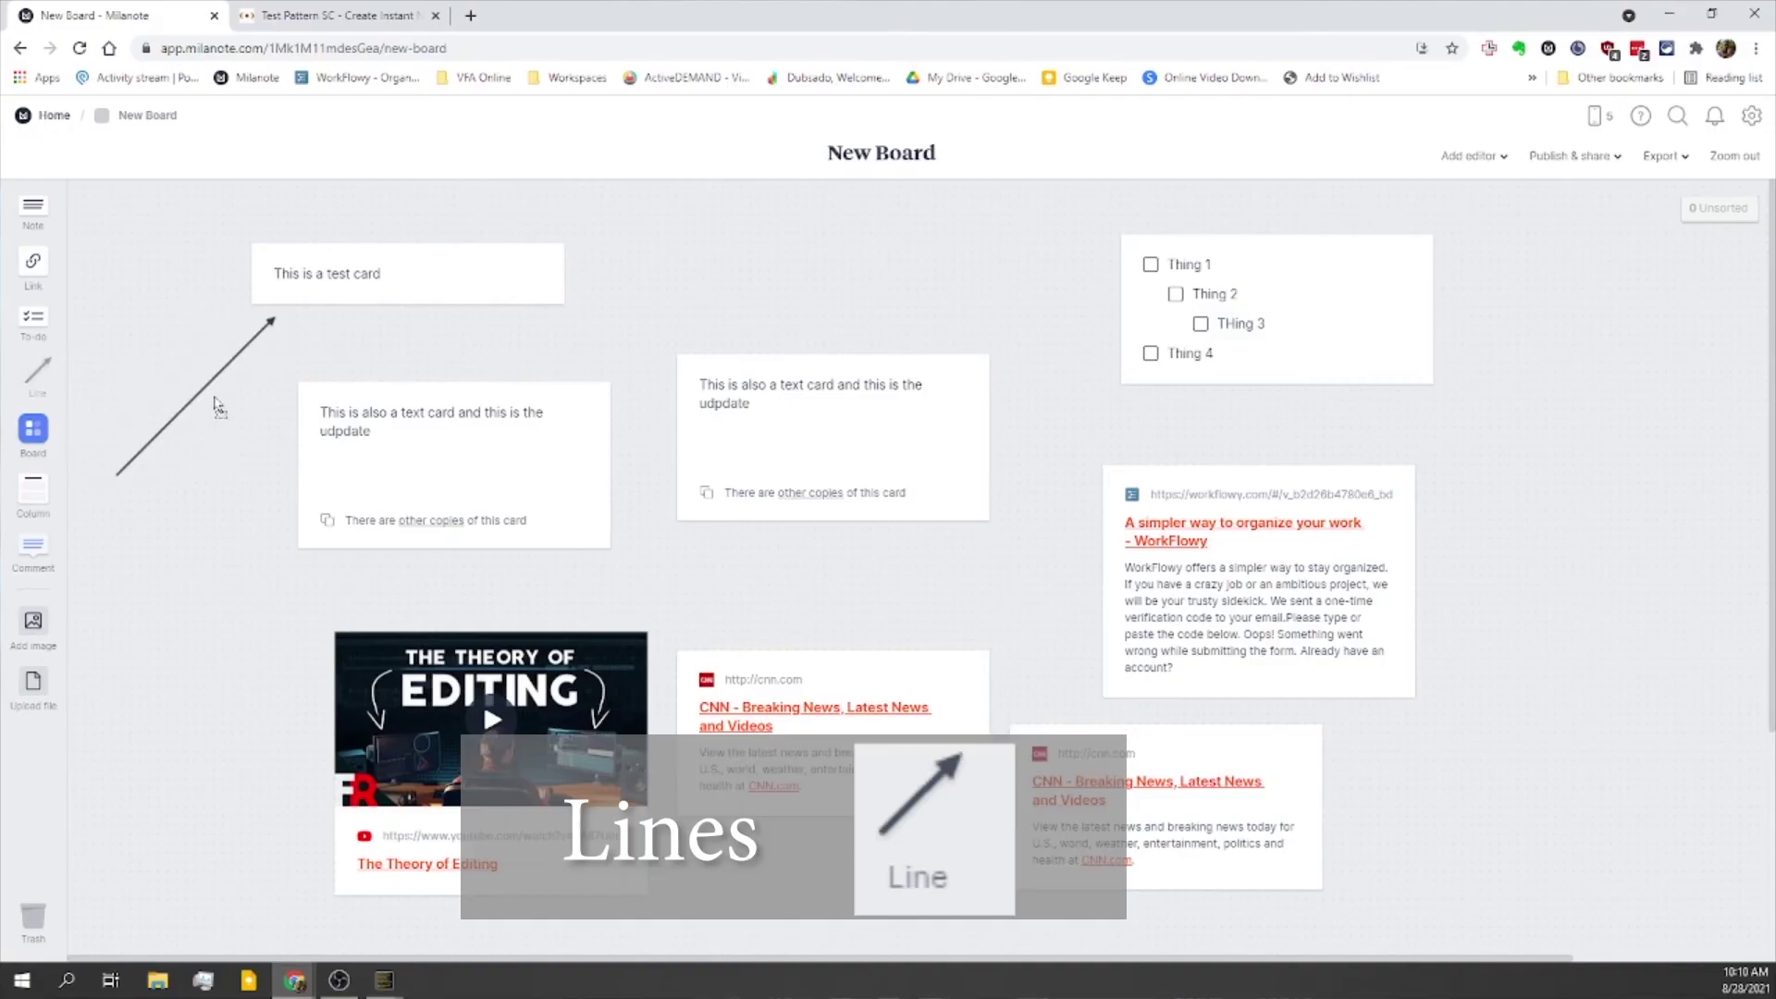
# Step: Draw an arrow from the copied text card to the WorkFlowy card, then select both left cards
pyautogui.moveTo(955, 606); pyautogui.dragTo(985, 556)
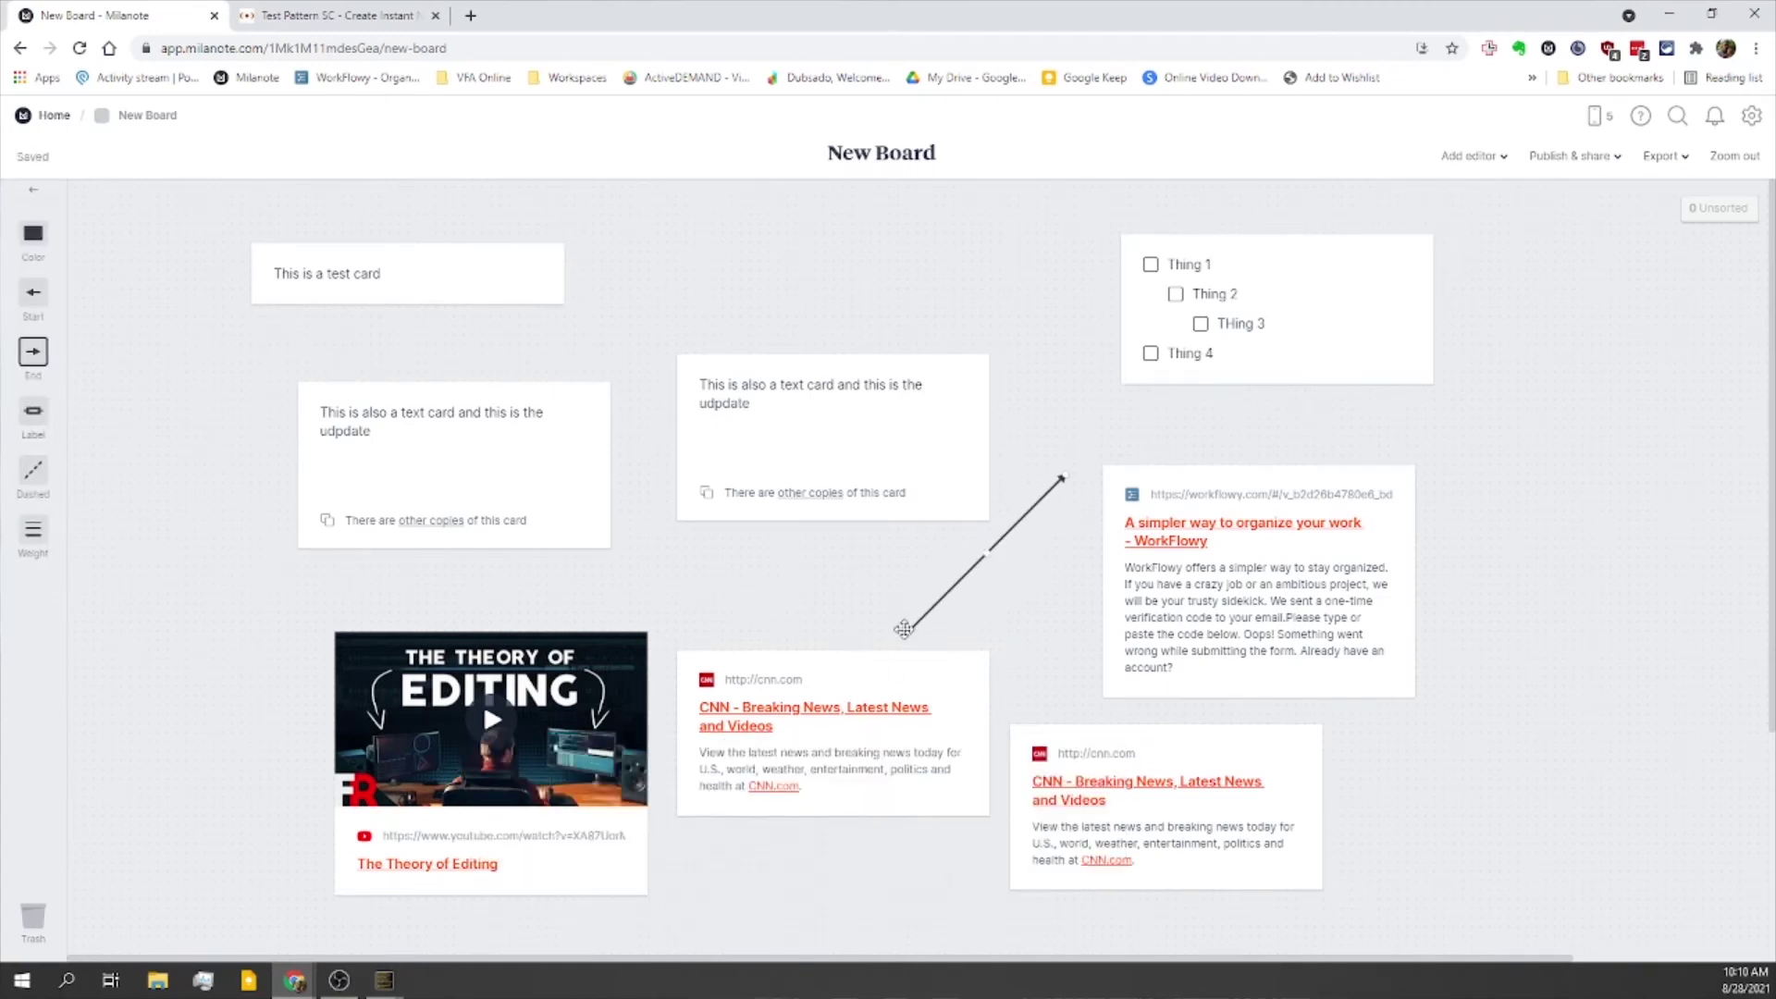
pyautogui.moveTo(906, 629); pyautogui.dragTo(829, 473)
pyautogui.moveTo(1063, 475); pyautogui.dragTo(1256, 583)
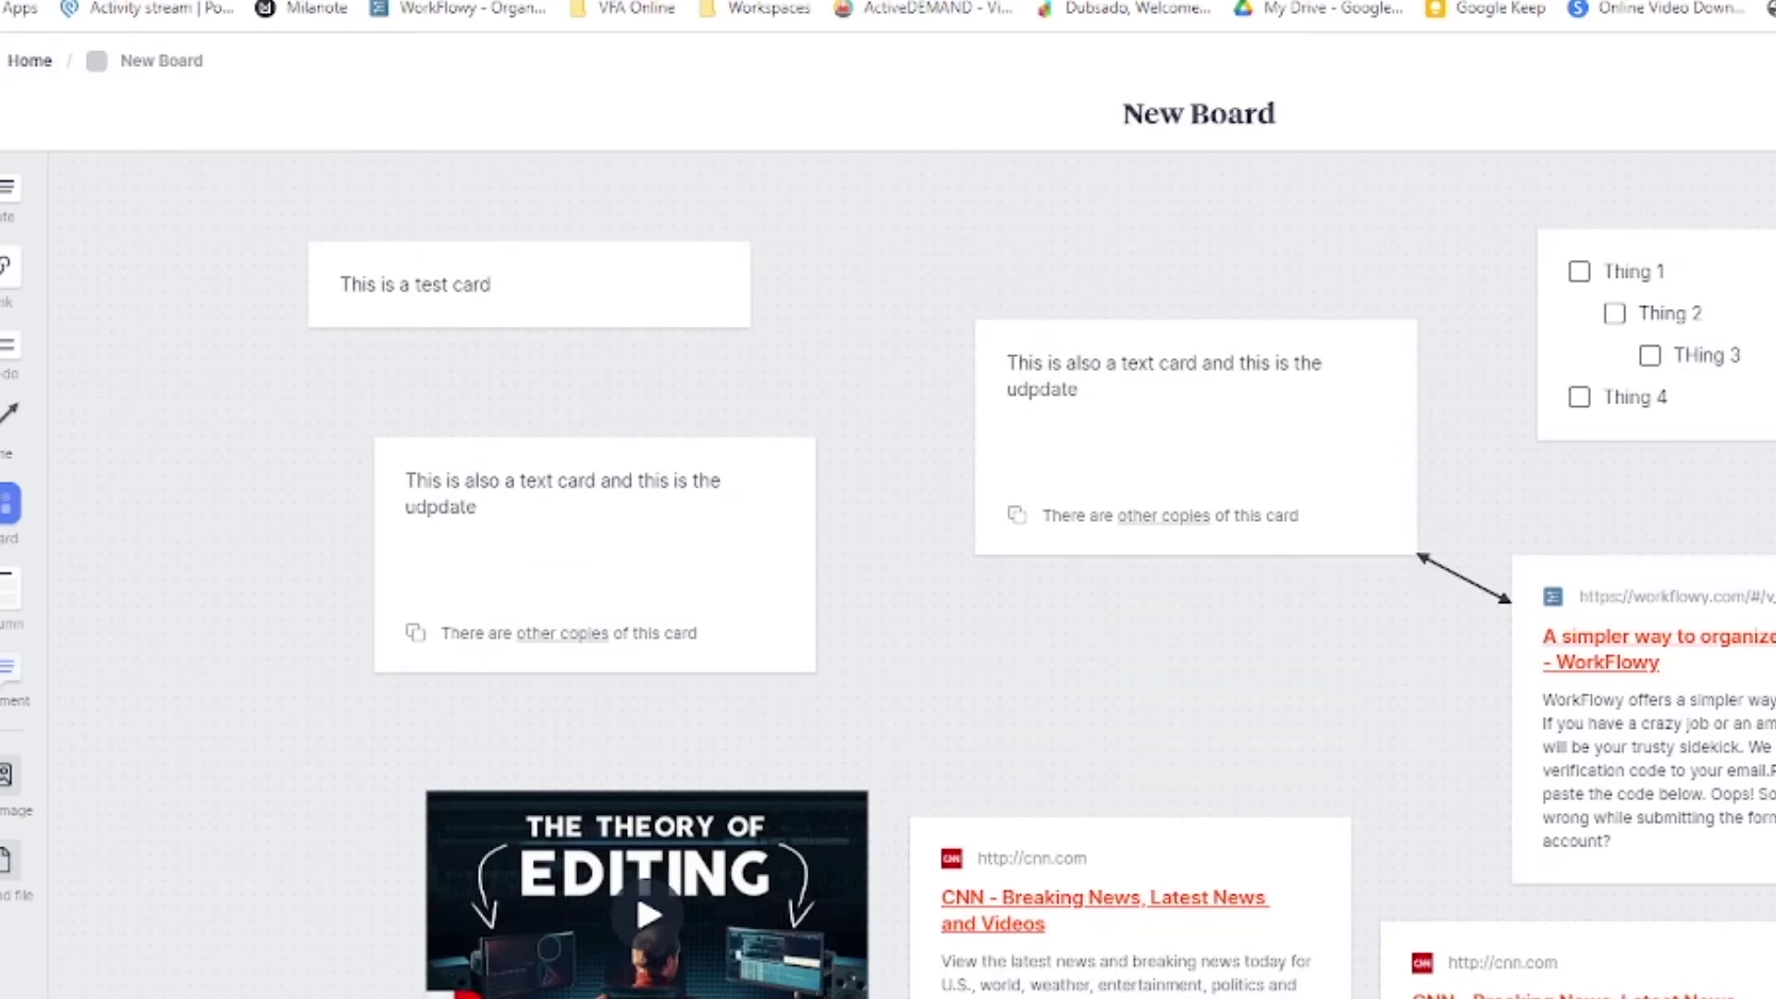
pyautogui.moveTo(220, 252); pyautogui.dragTo(818, 673)
pyautogui.rightClick(675, 546)
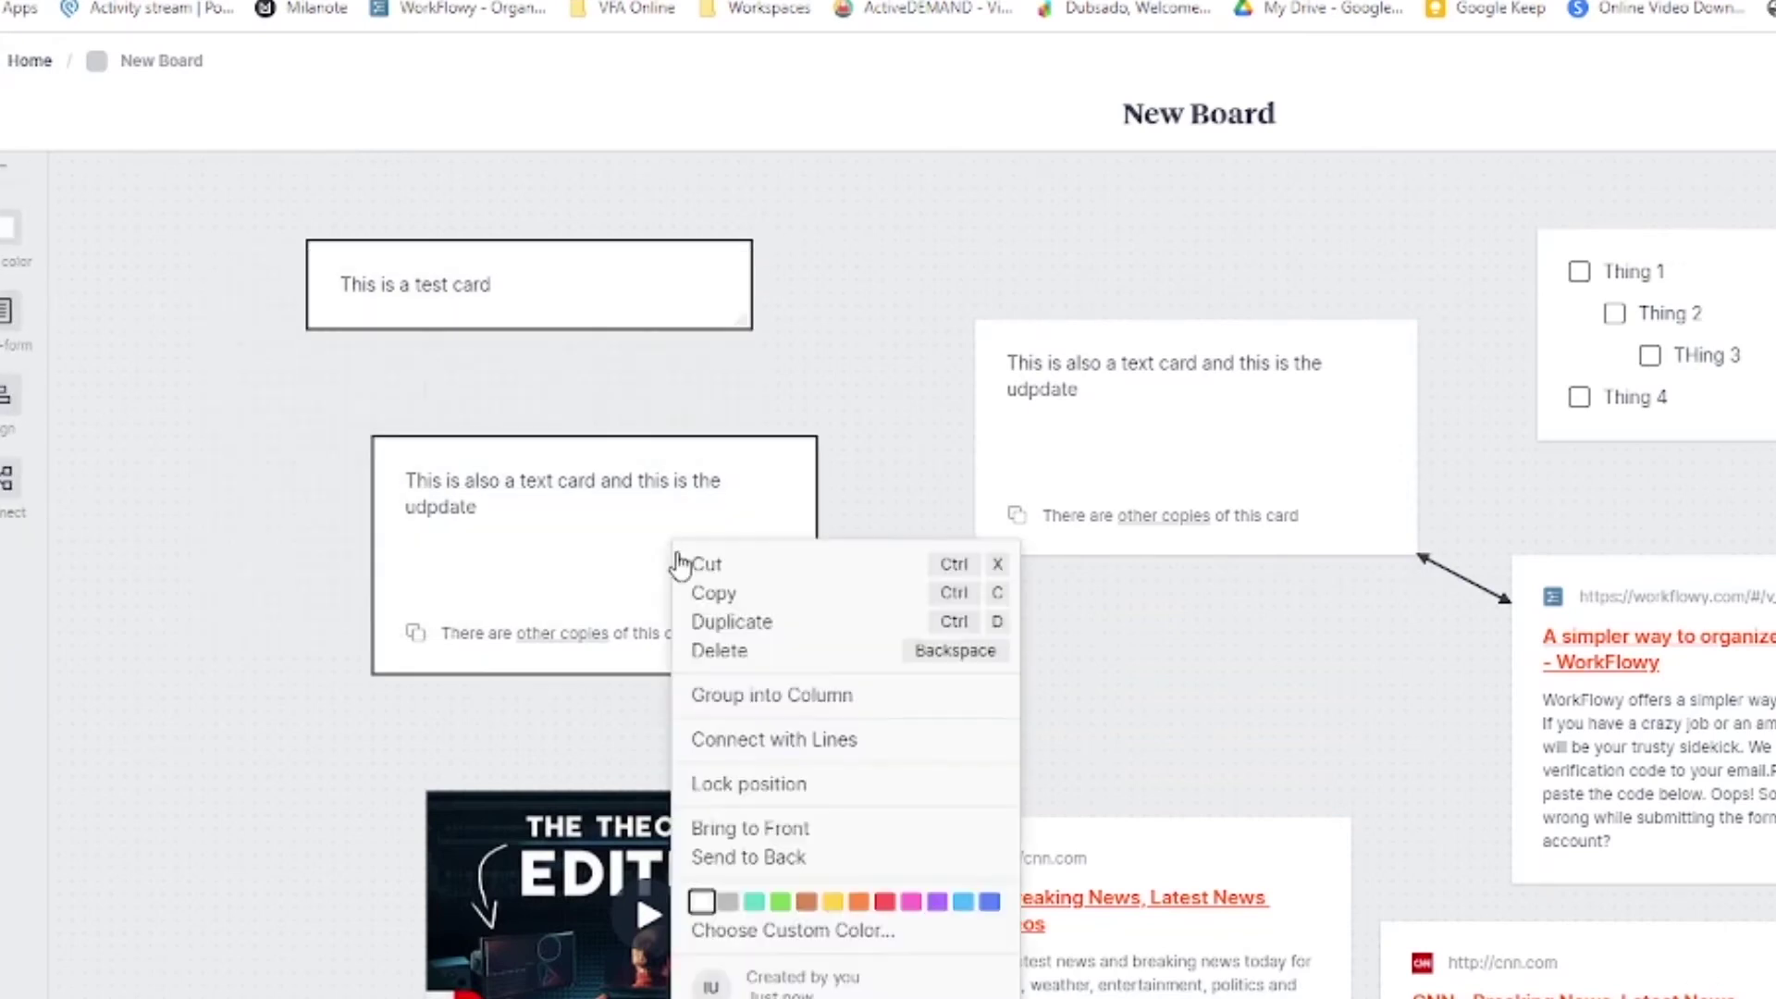
# Step: Connect the two left text cards with a line and add a New Board sub-board card
pyautogui.click(840, 738)
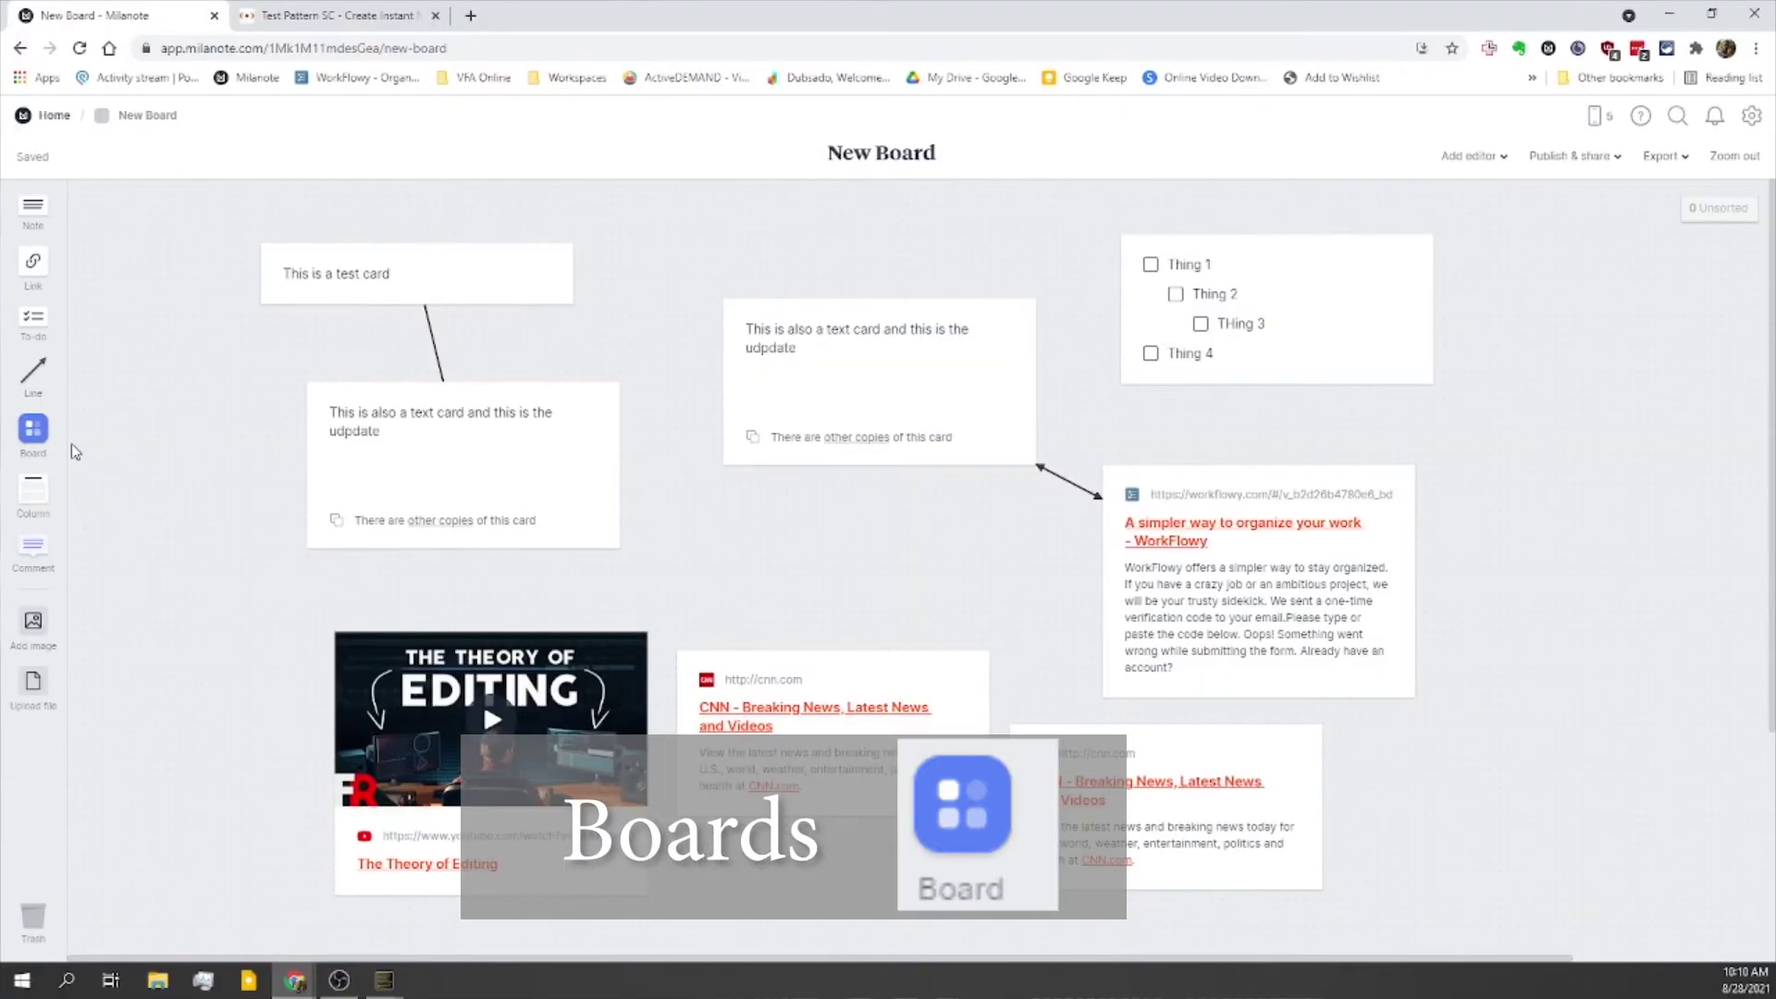
pyautogui.moveTo(38, 434); pyautogui.dragTo(786, 539)
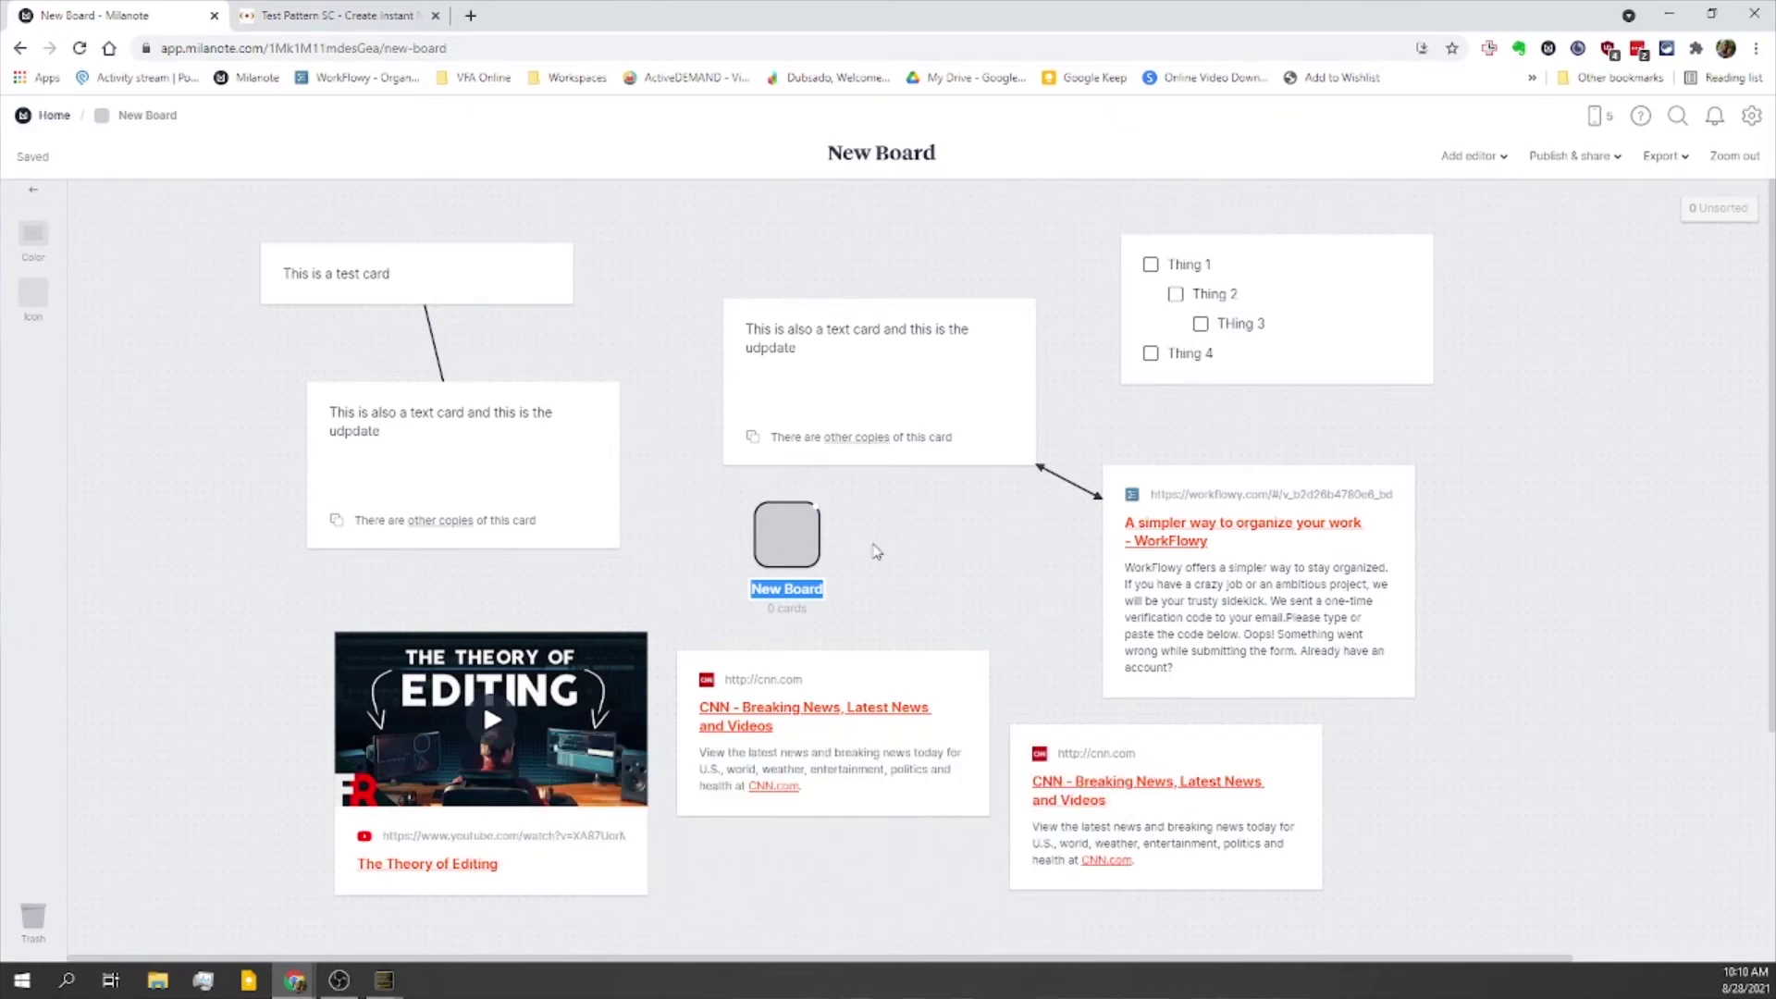
pyautogui.doubleClick(786, 534)
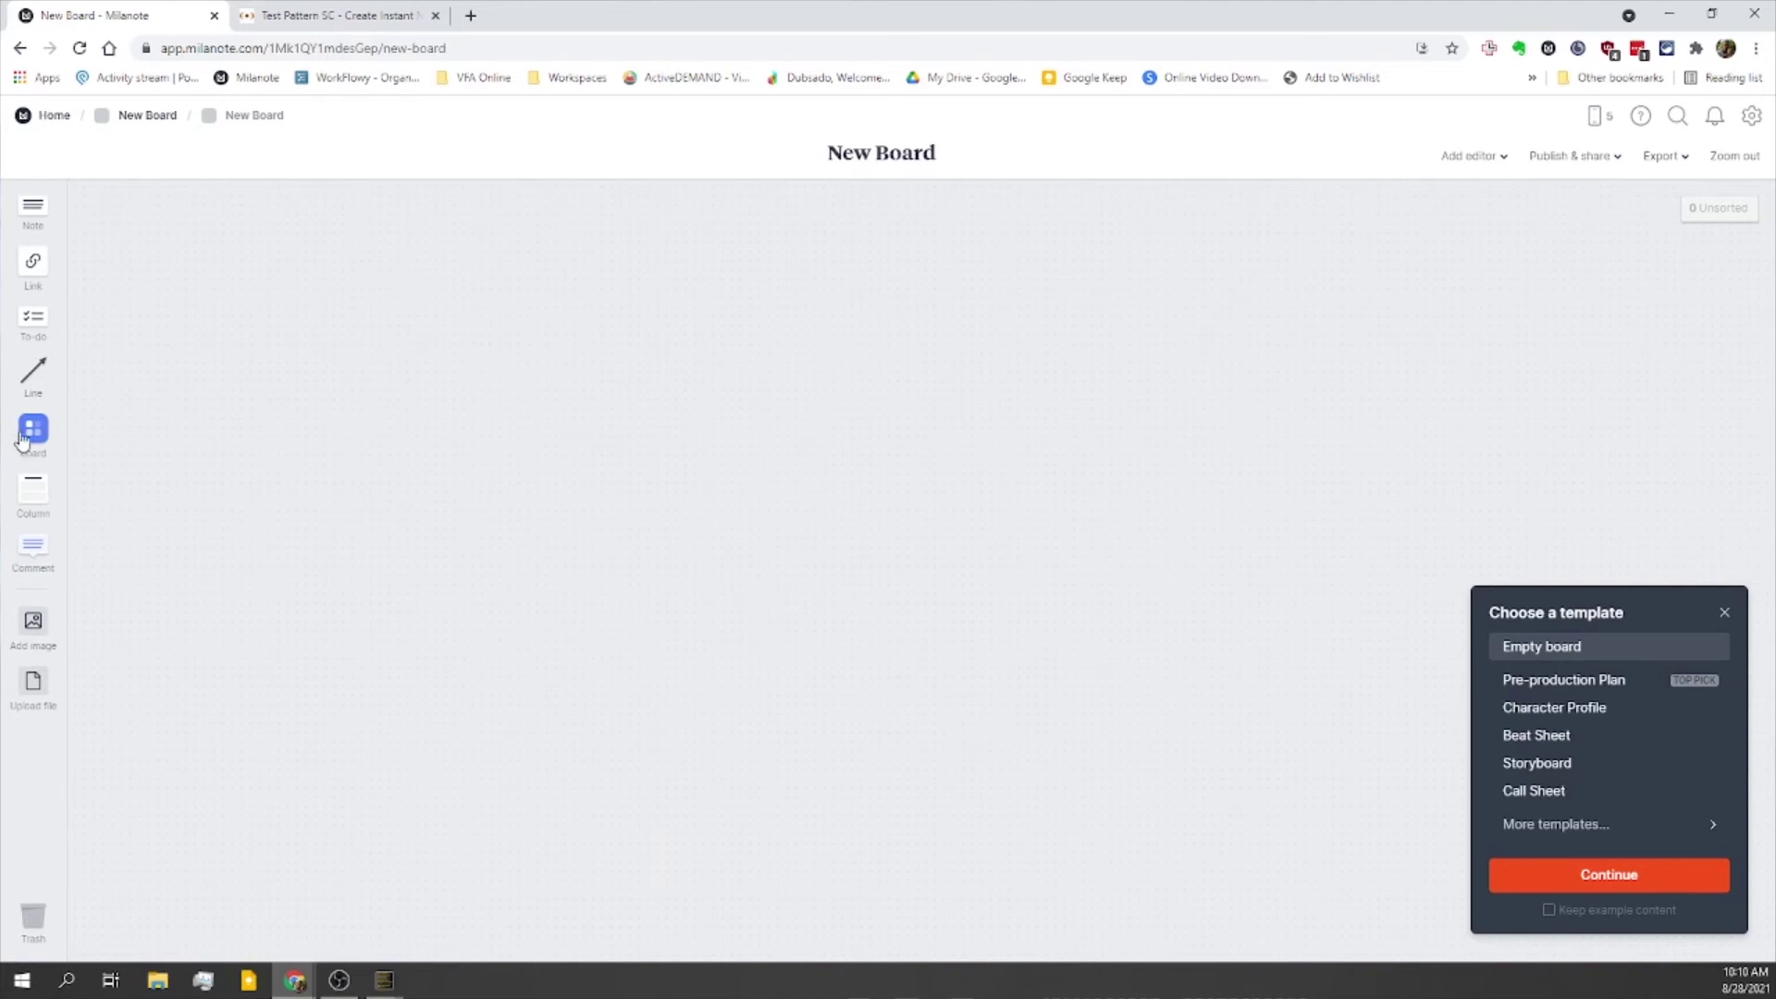
# Step: Inside New Board, add a board card and a shortcut to it on its left
pyautogui.moveTo(33, 433); pyautogui.dragTo(492, 458)
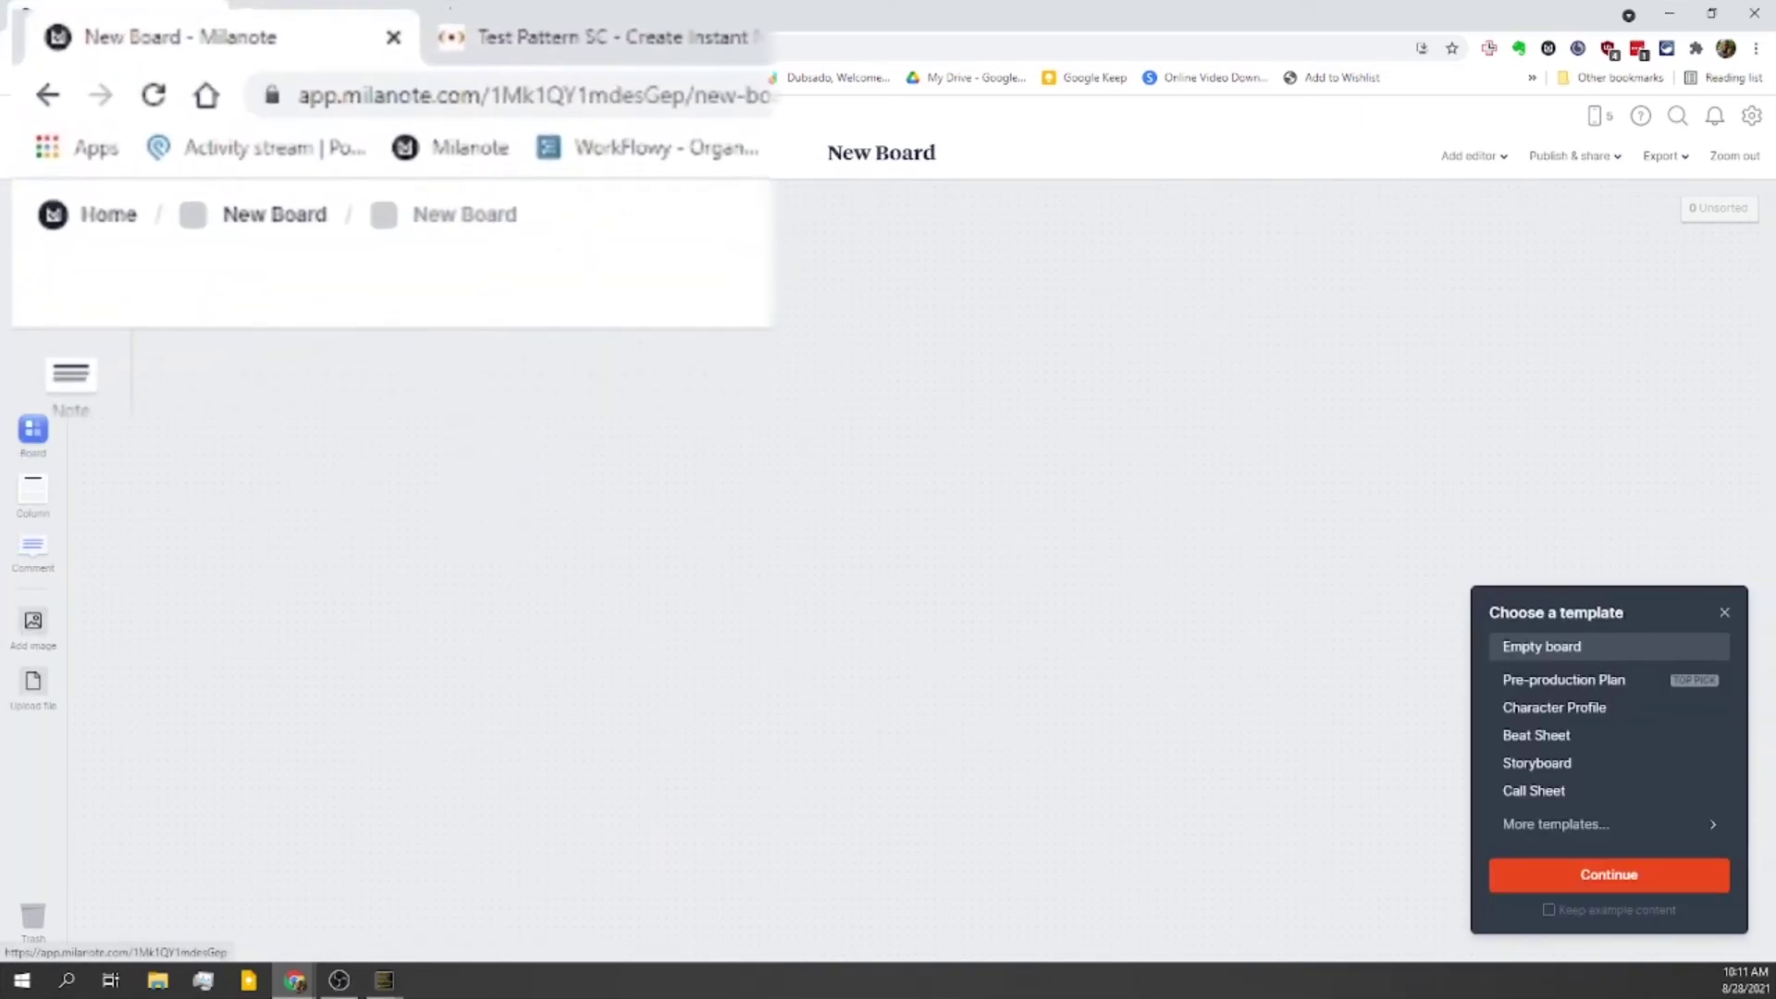
pyautogui.click(251, 120)
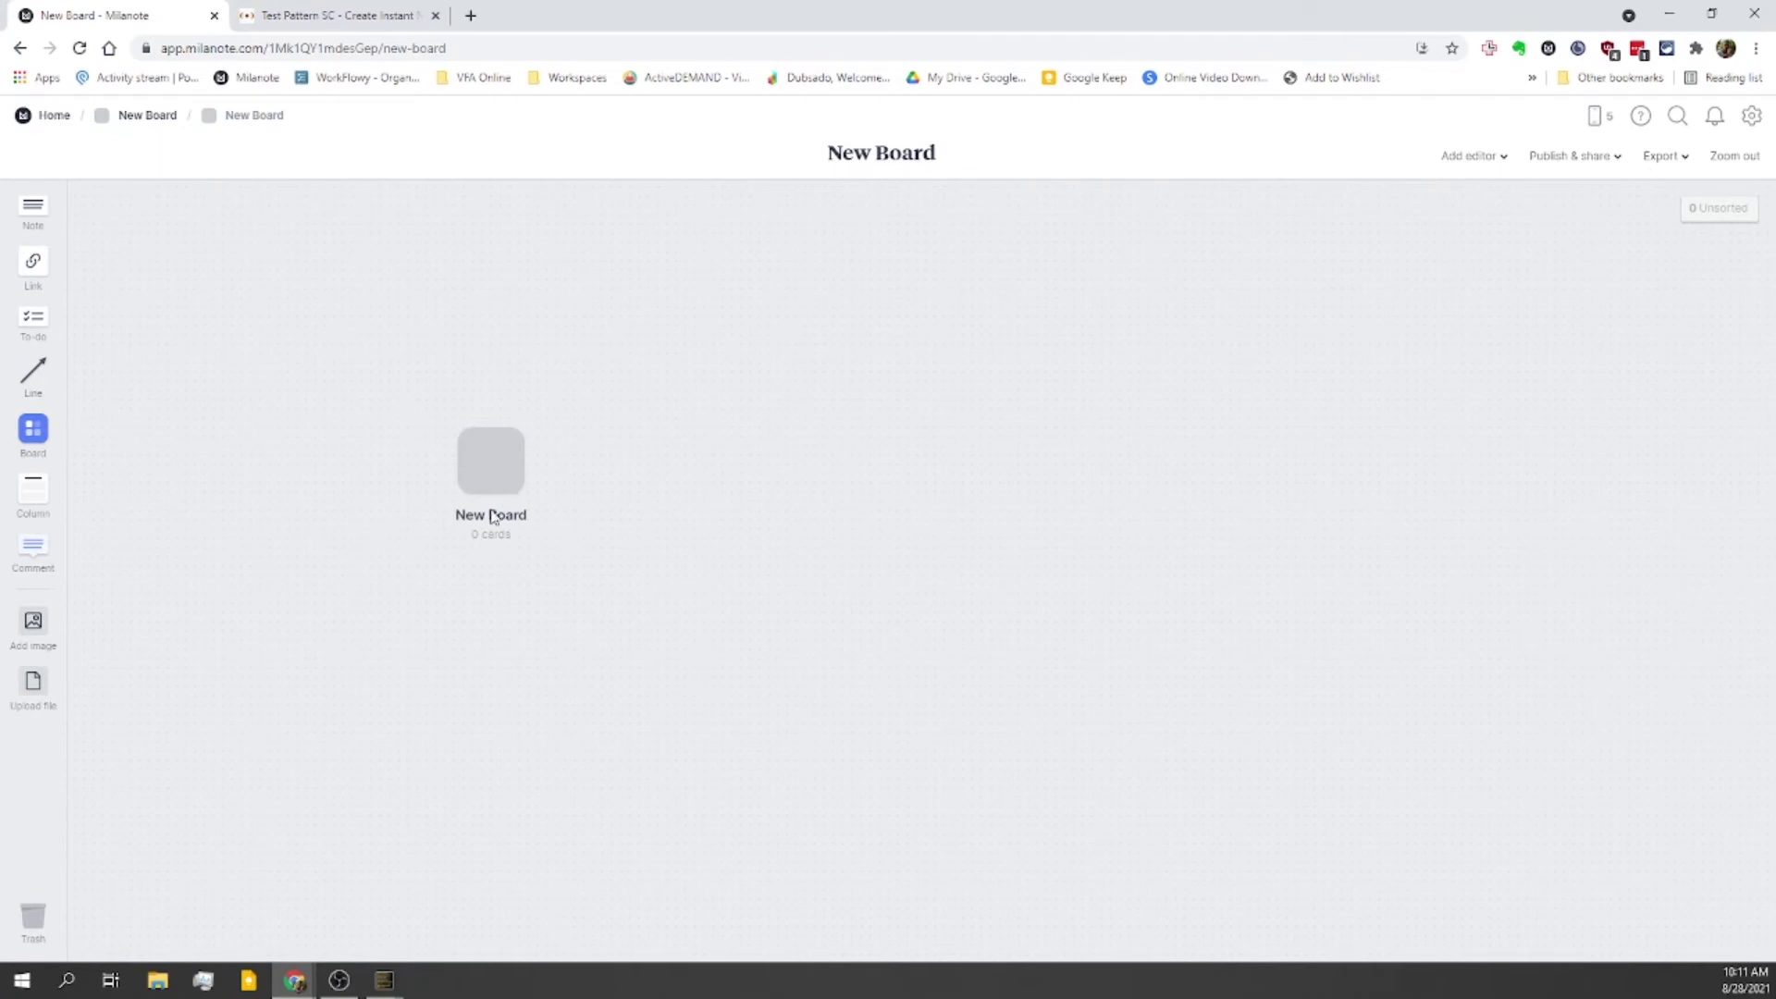
pyautogui.rightClick(504, 481)
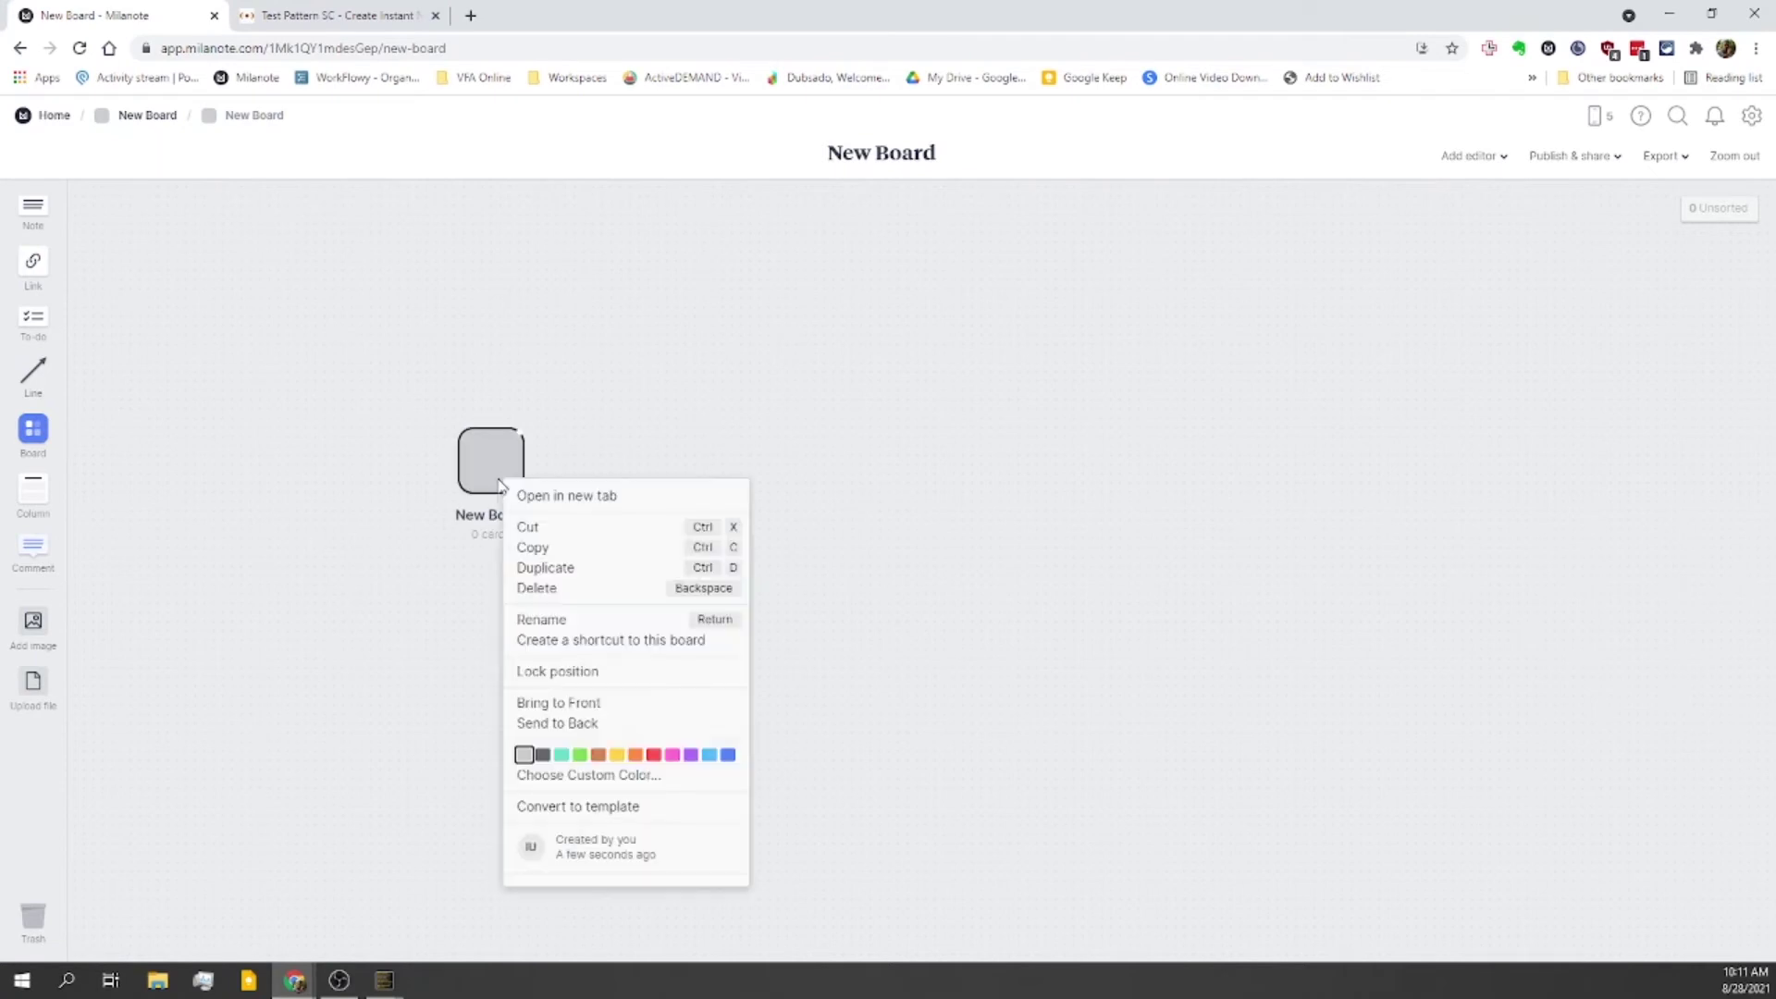
pyautogui.click(611, 639)
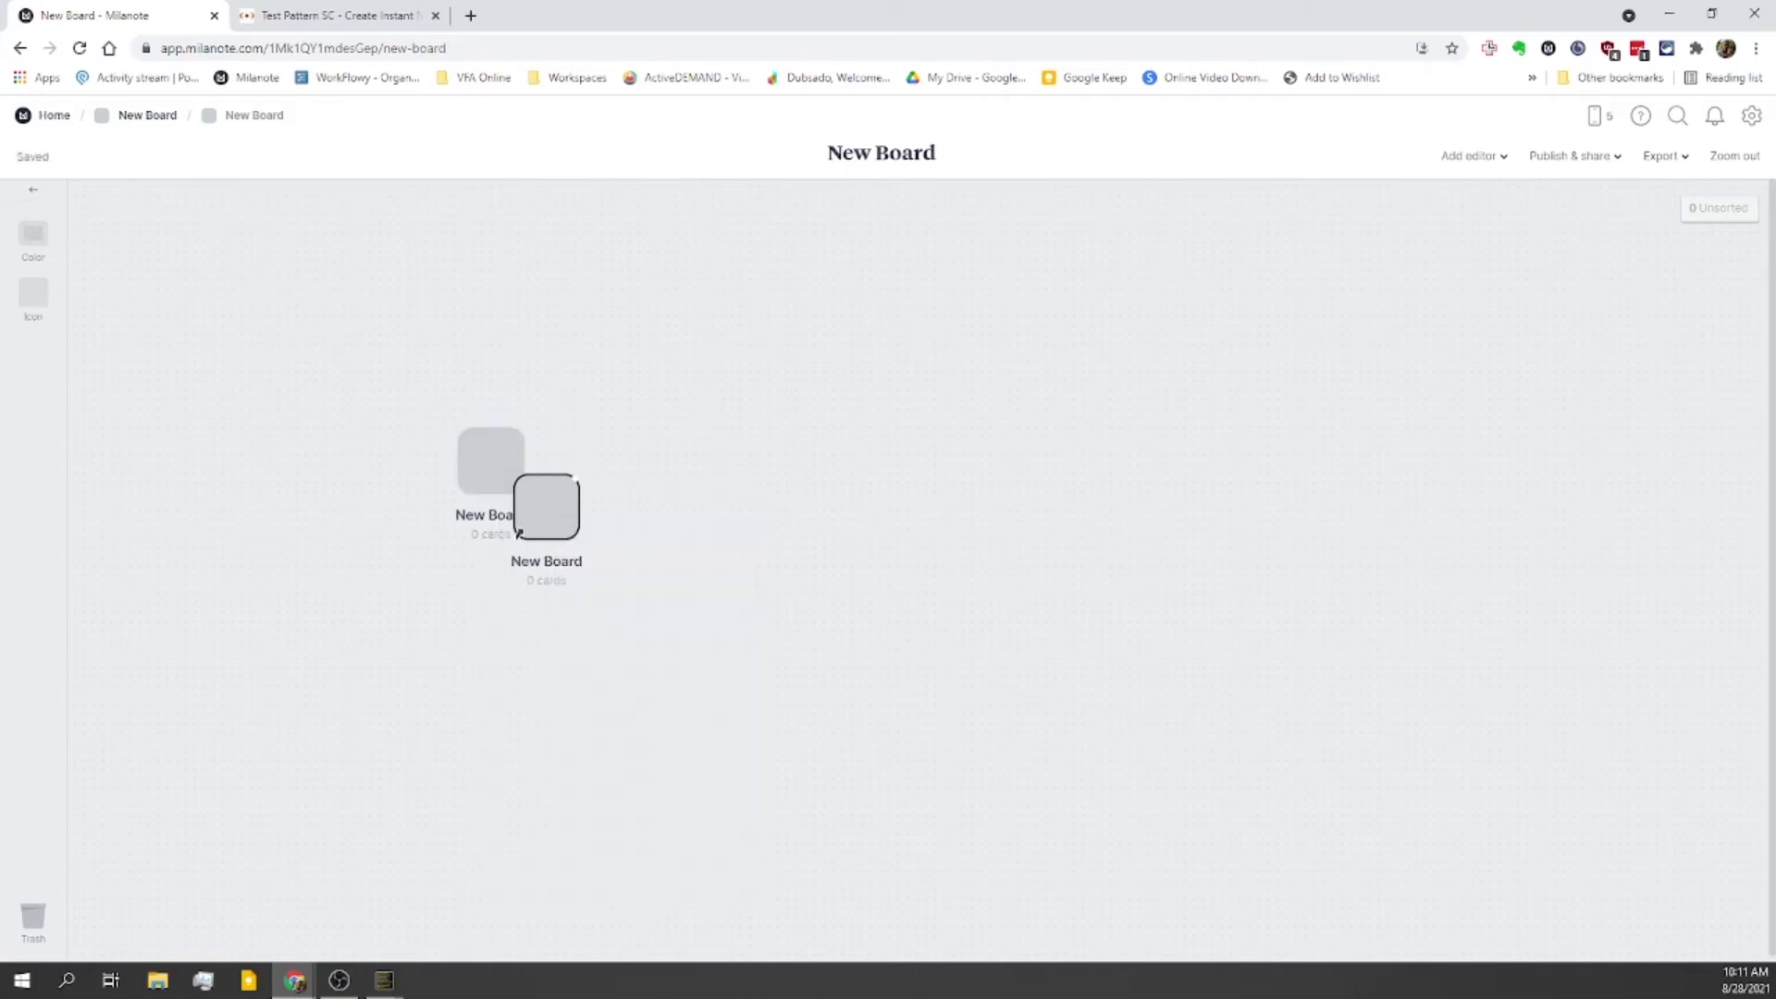
pyautogui.moveTo(569, 516); pyautogui.dragTo(483, 472)
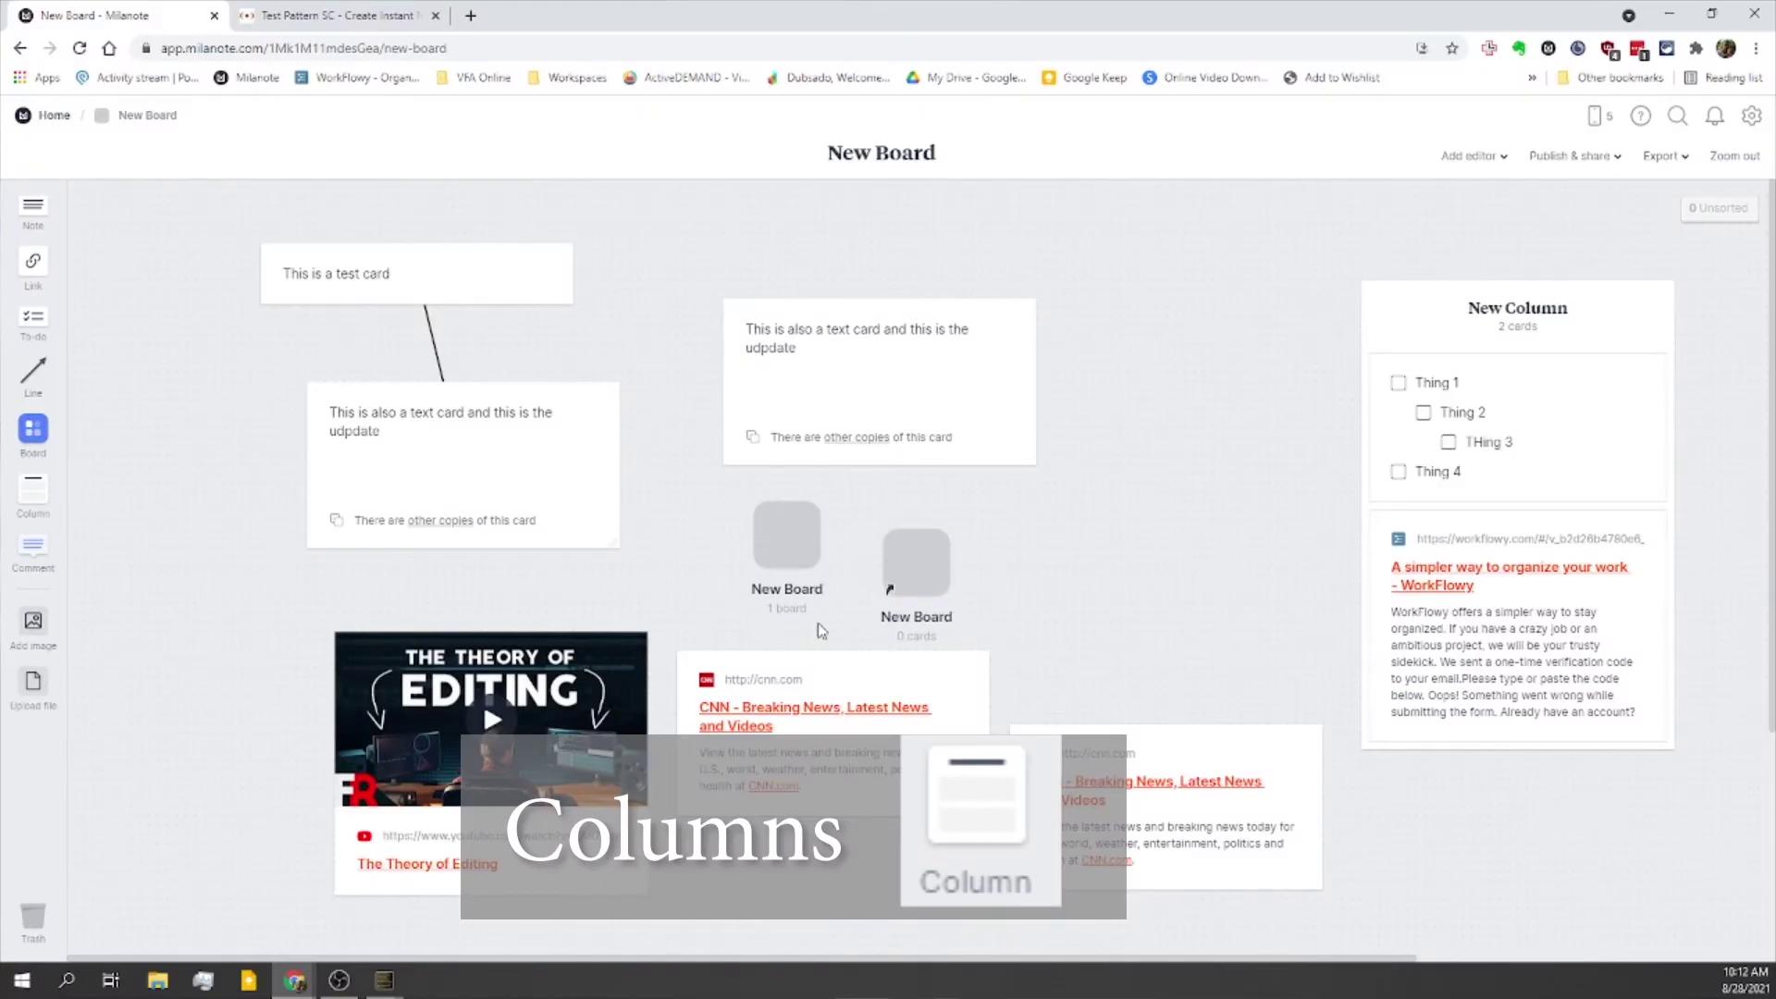
# Step: Group the copied text card and both board cards into a column, moved further right
pyautogui.moveTo(1133, 328); pyautogui.dragTo(700, 611)
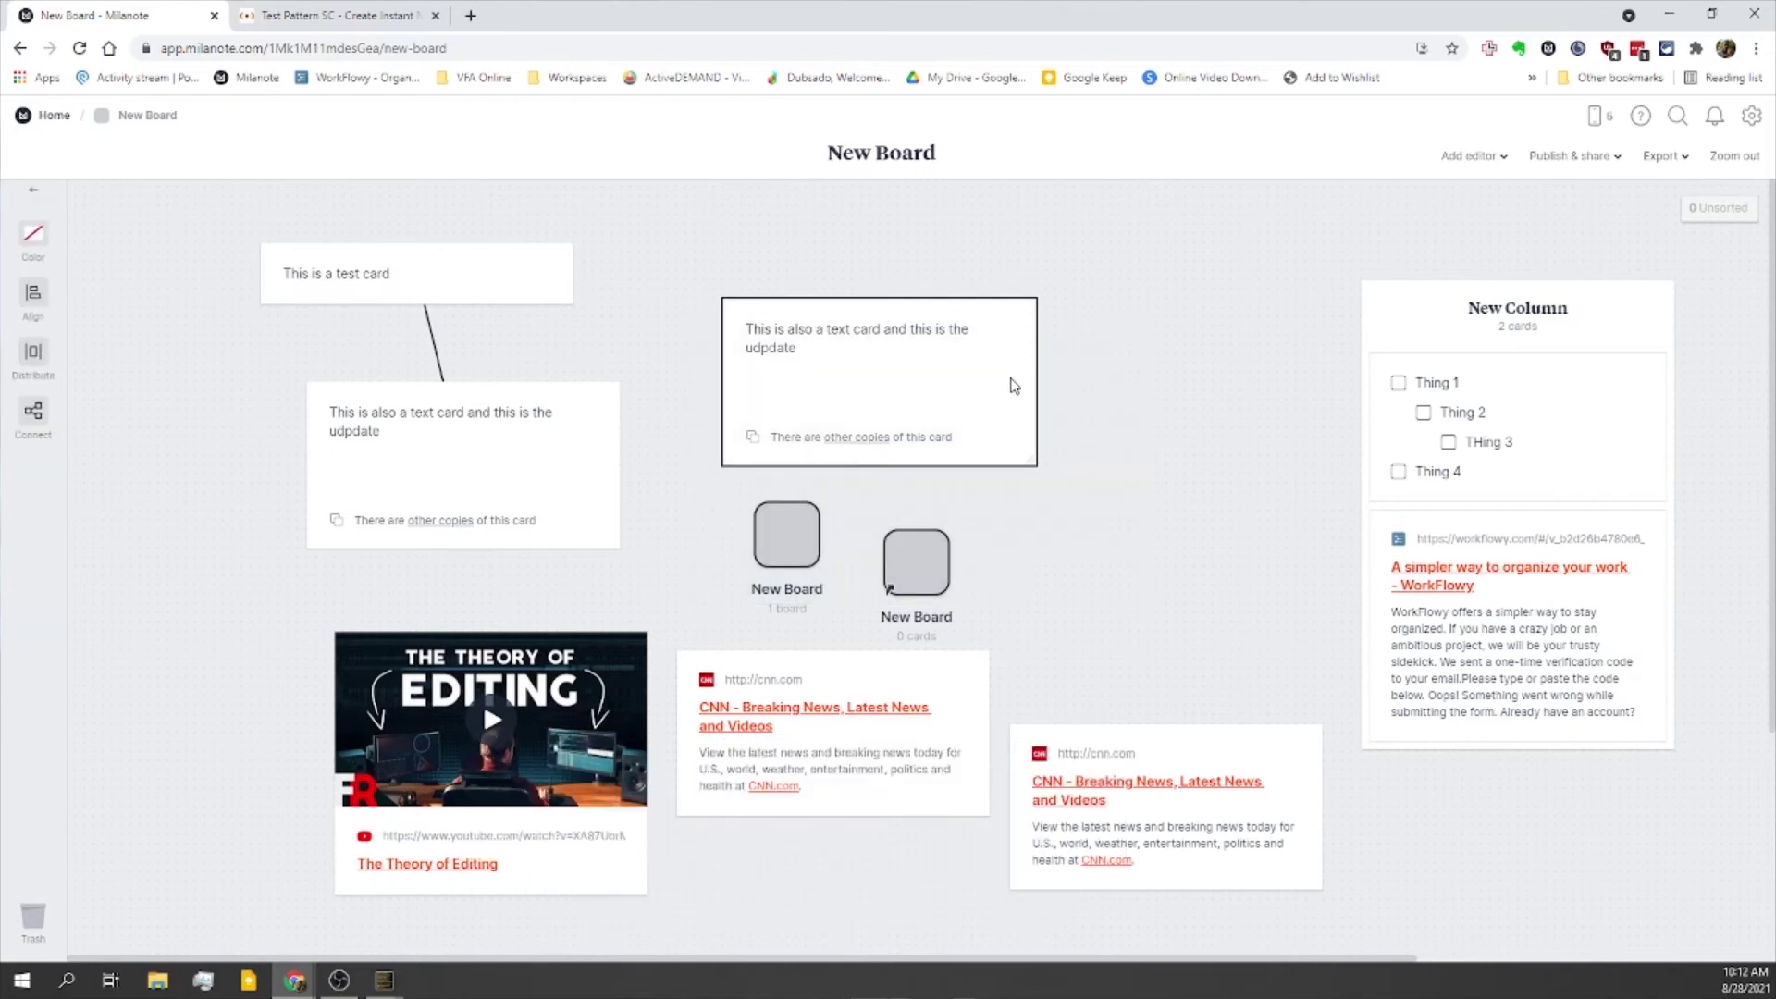
pyautogui.rightClick(1011, 386)
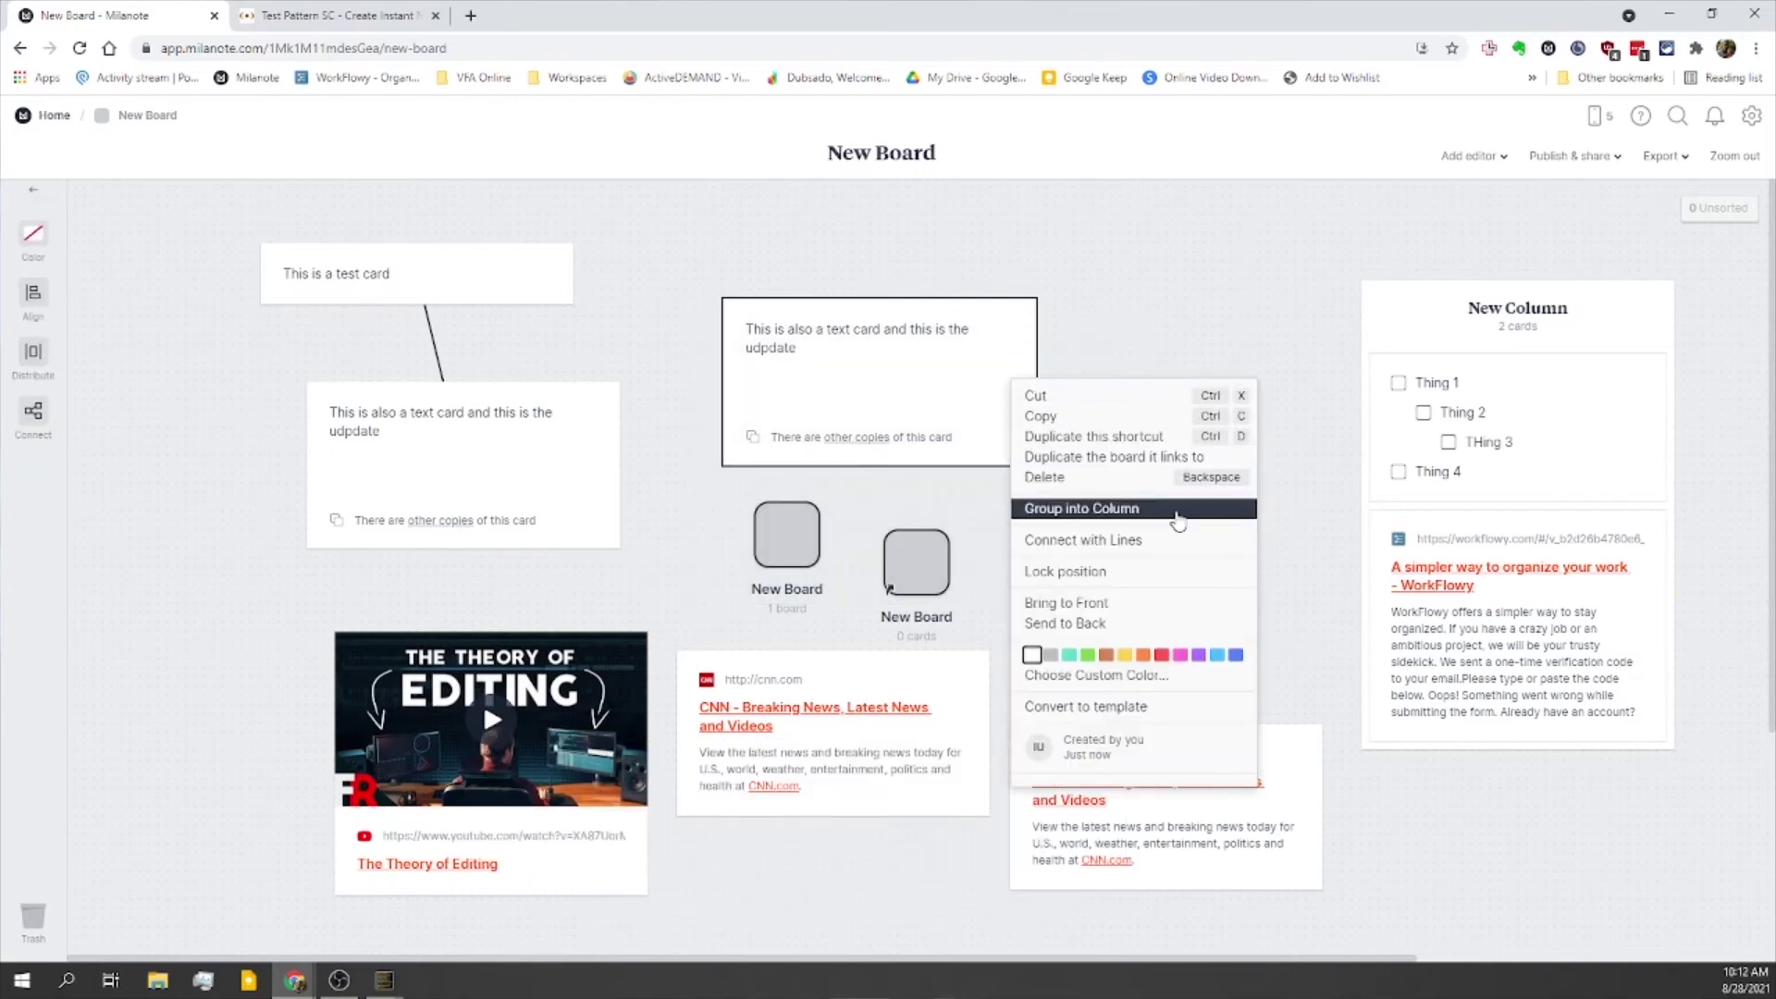
pyautogui.click(1172, 517)
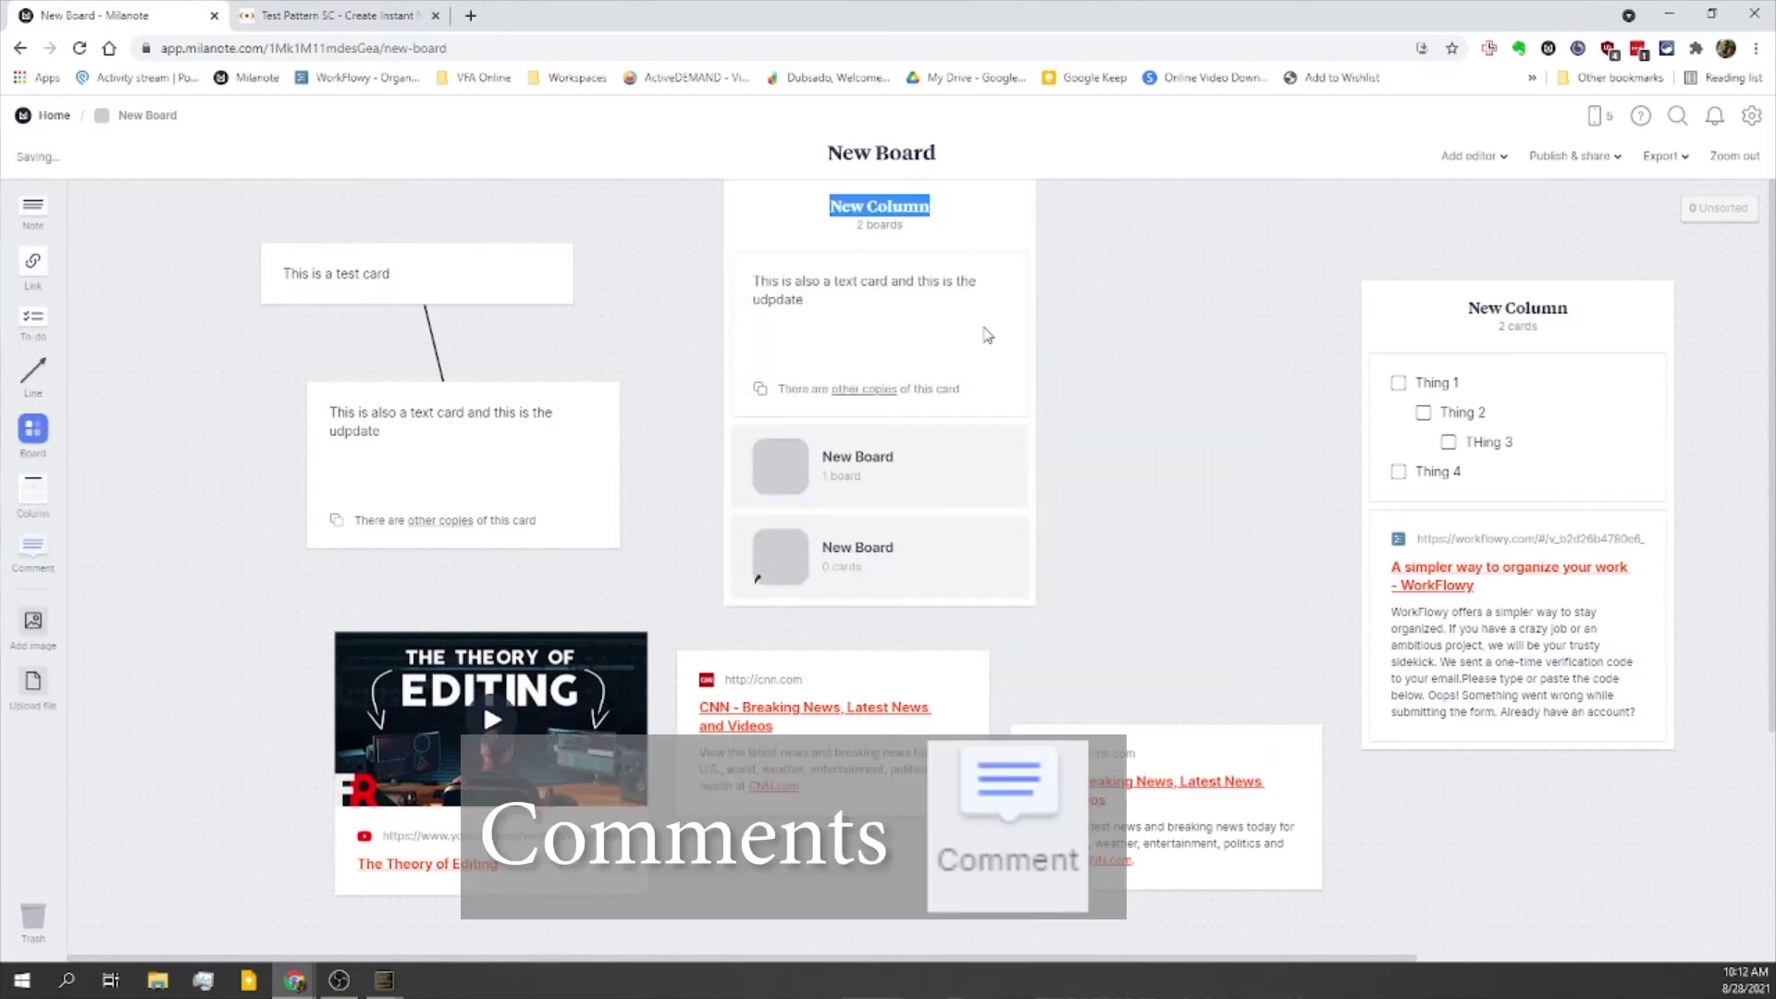
pyautogui.moveTo(975, 239); pyautogui.dragTo(1245, 332)
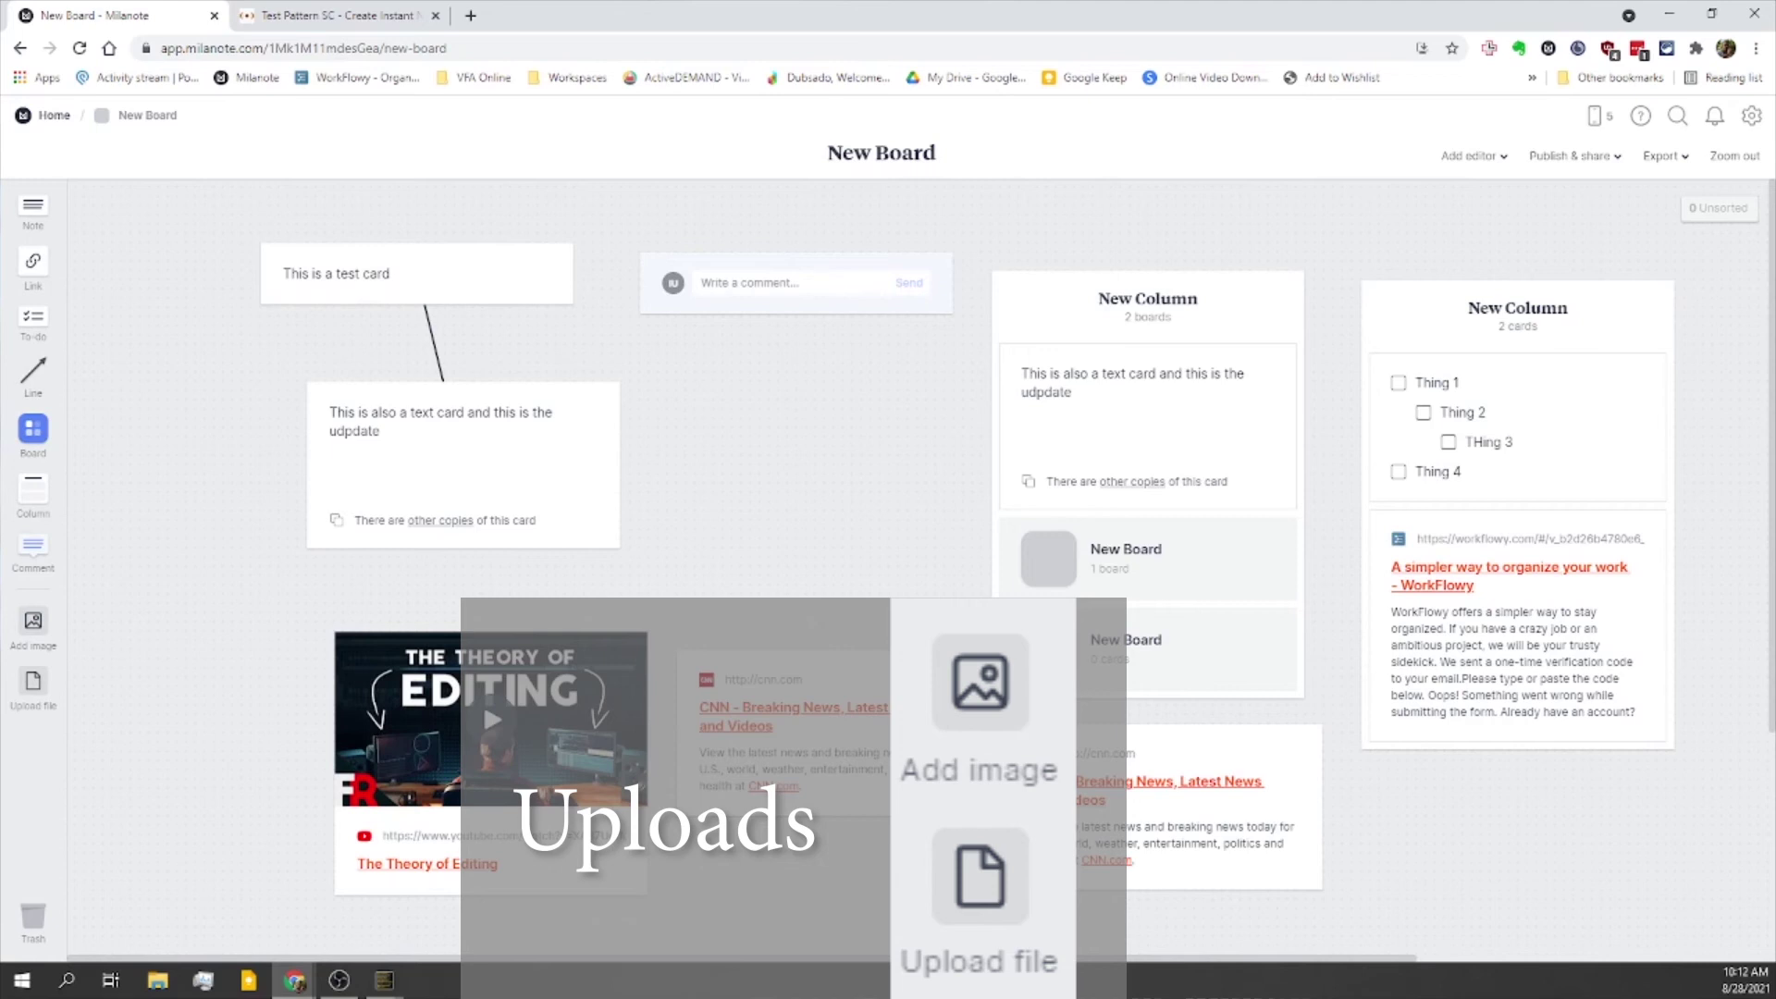
# Step: Open the image picker on its Upload your own tab
pyautogui.click(34, 620)
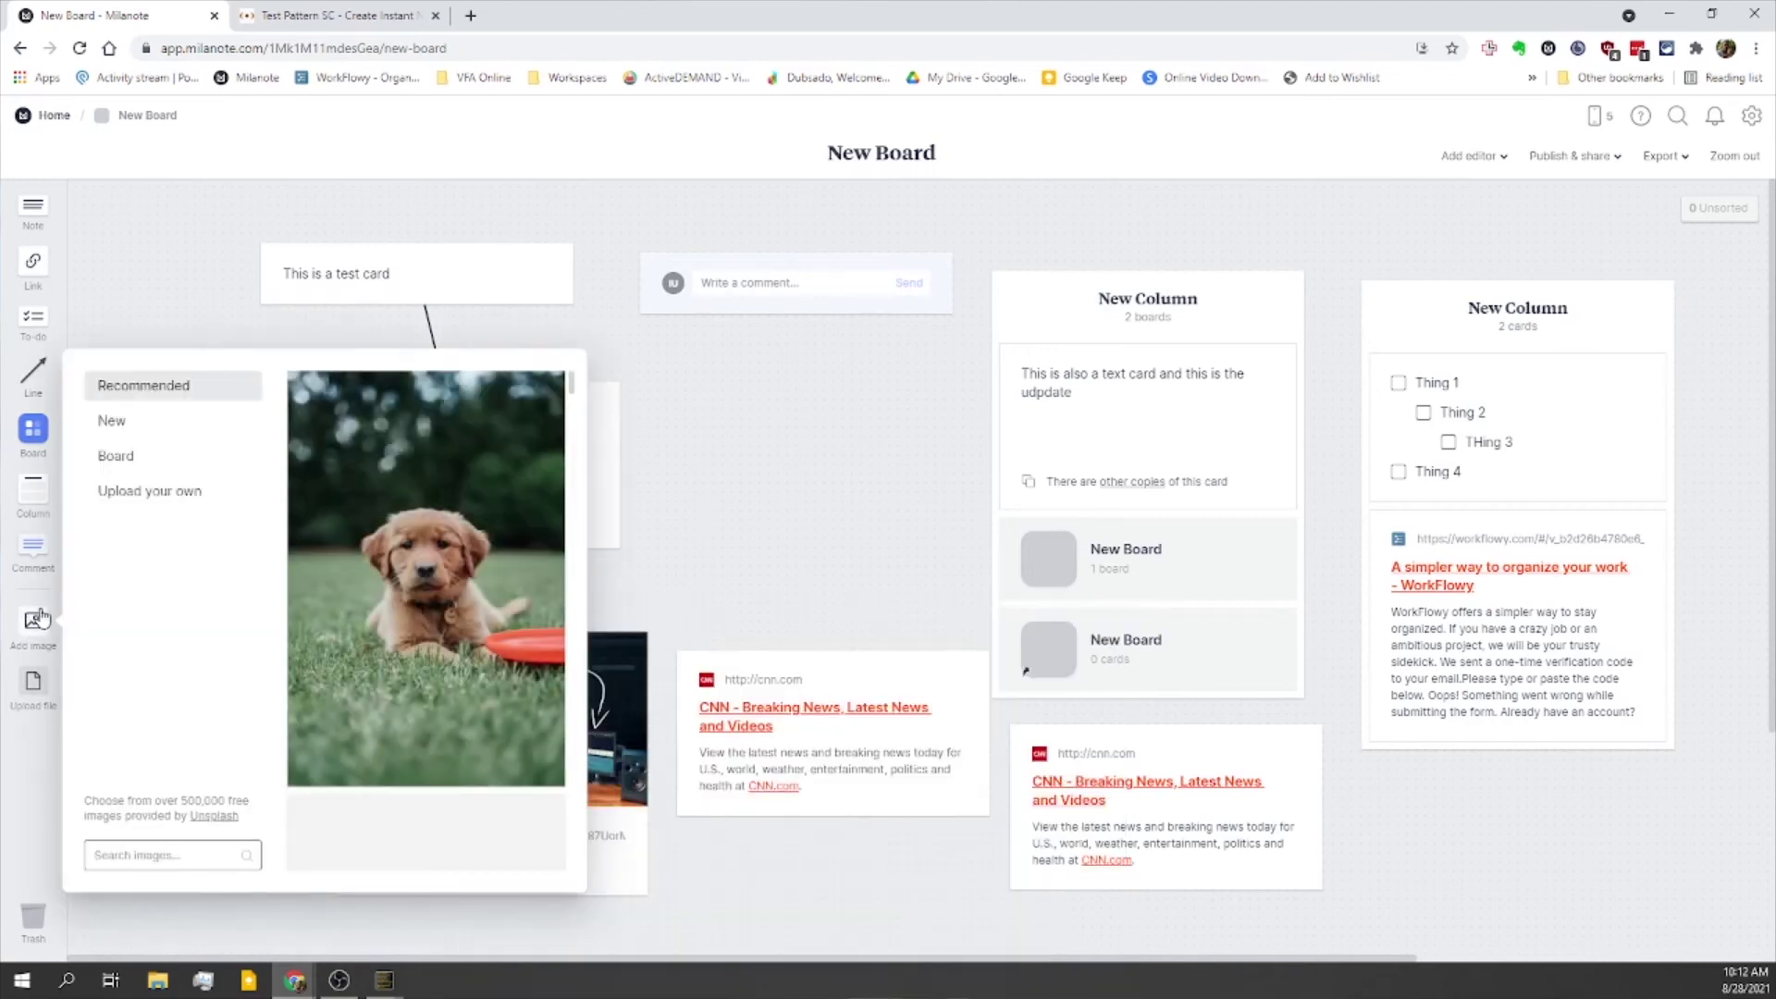
pyautogui.click(136, 495)
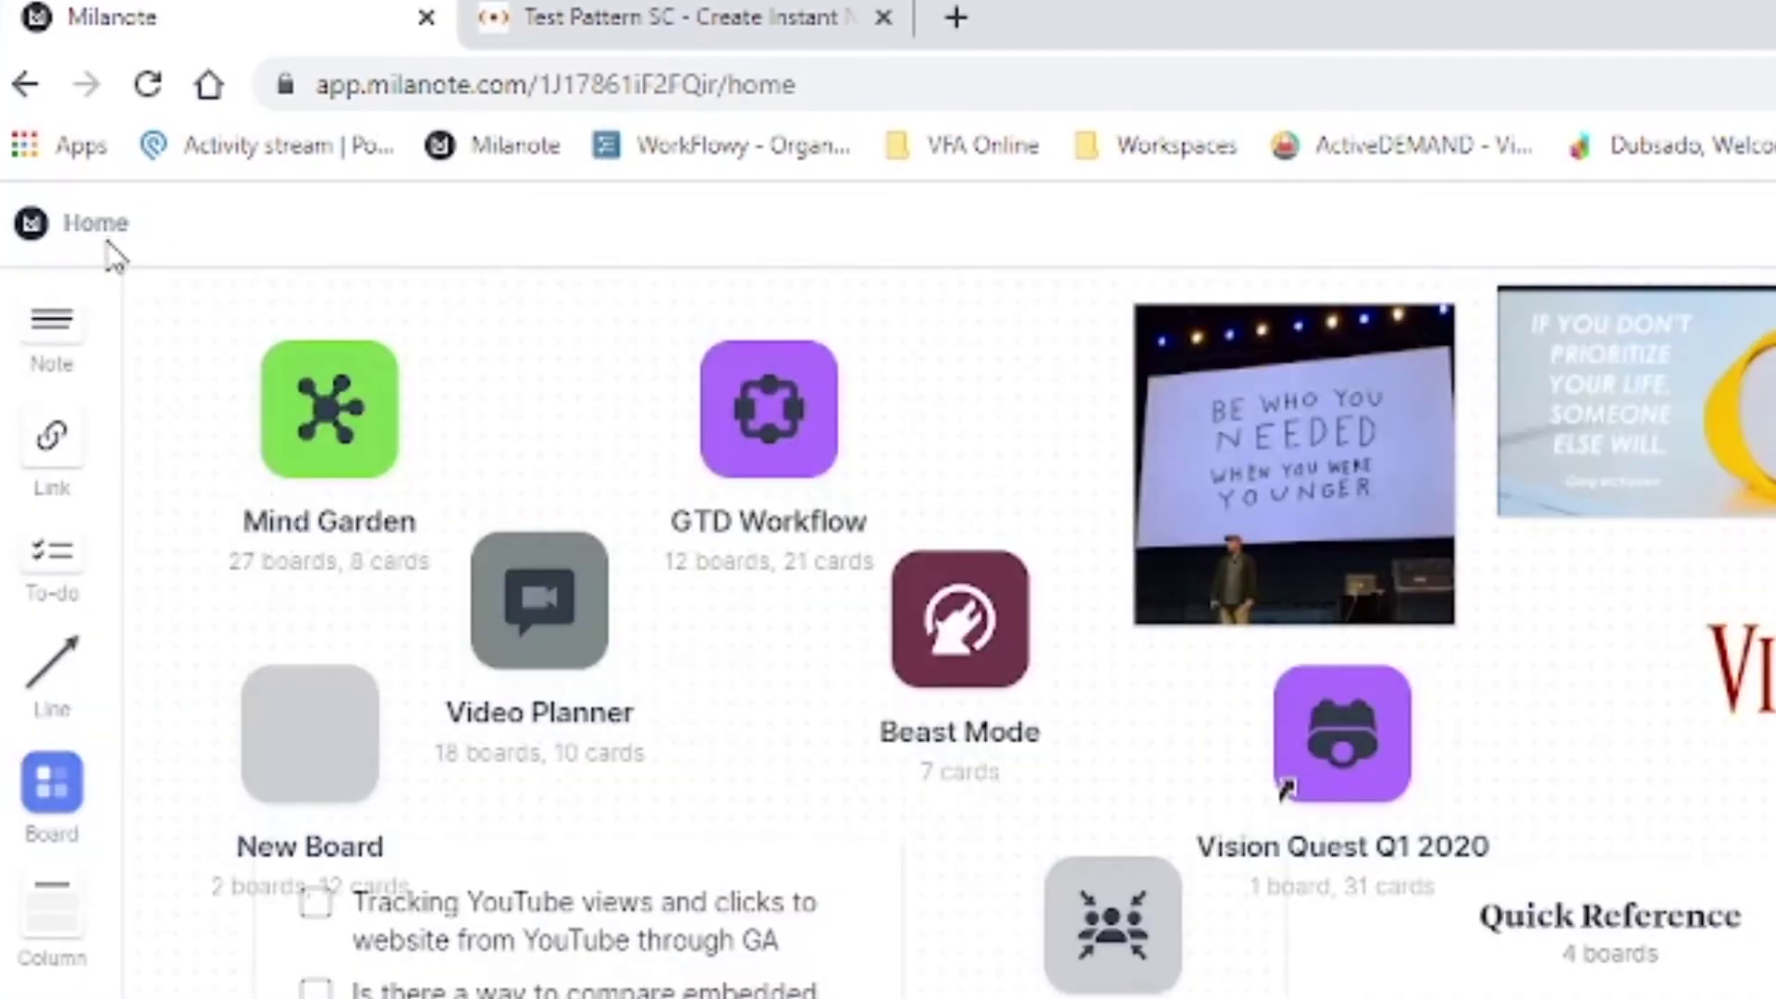
# Step: Convert the New Board into a template and view it under Your custom templates
pyautogui.rightClick(309, 734)
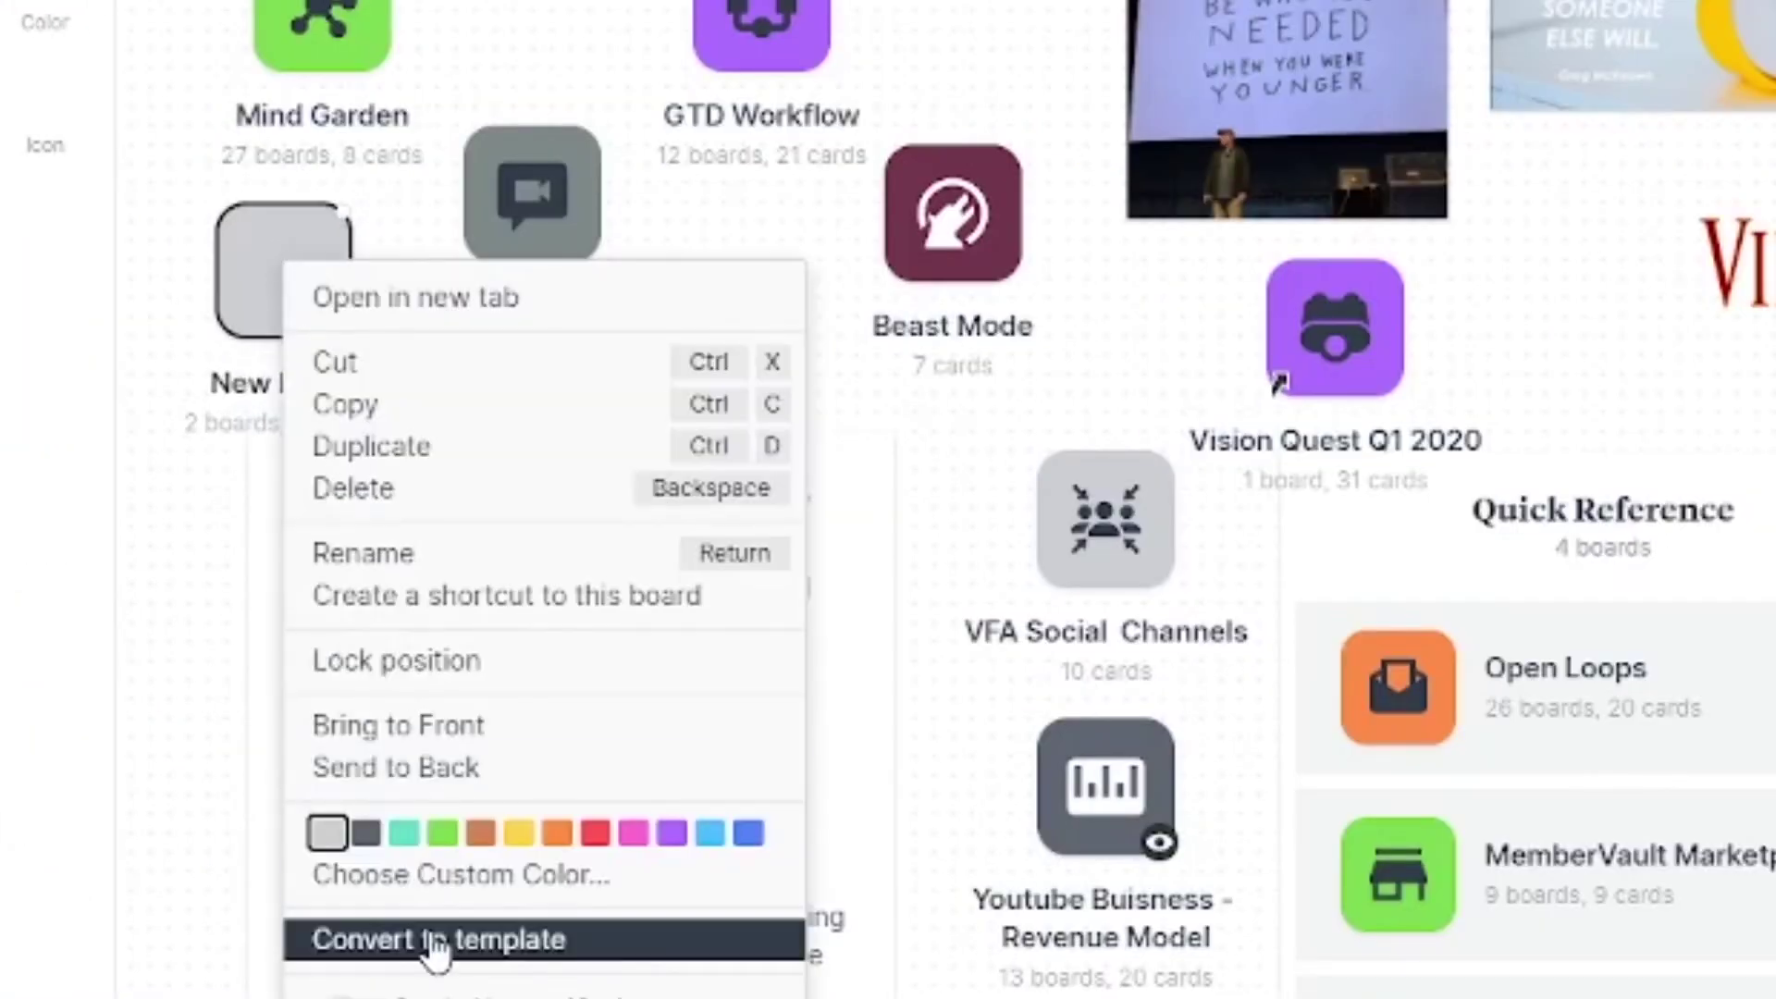
pyautogui.click(438, 940)
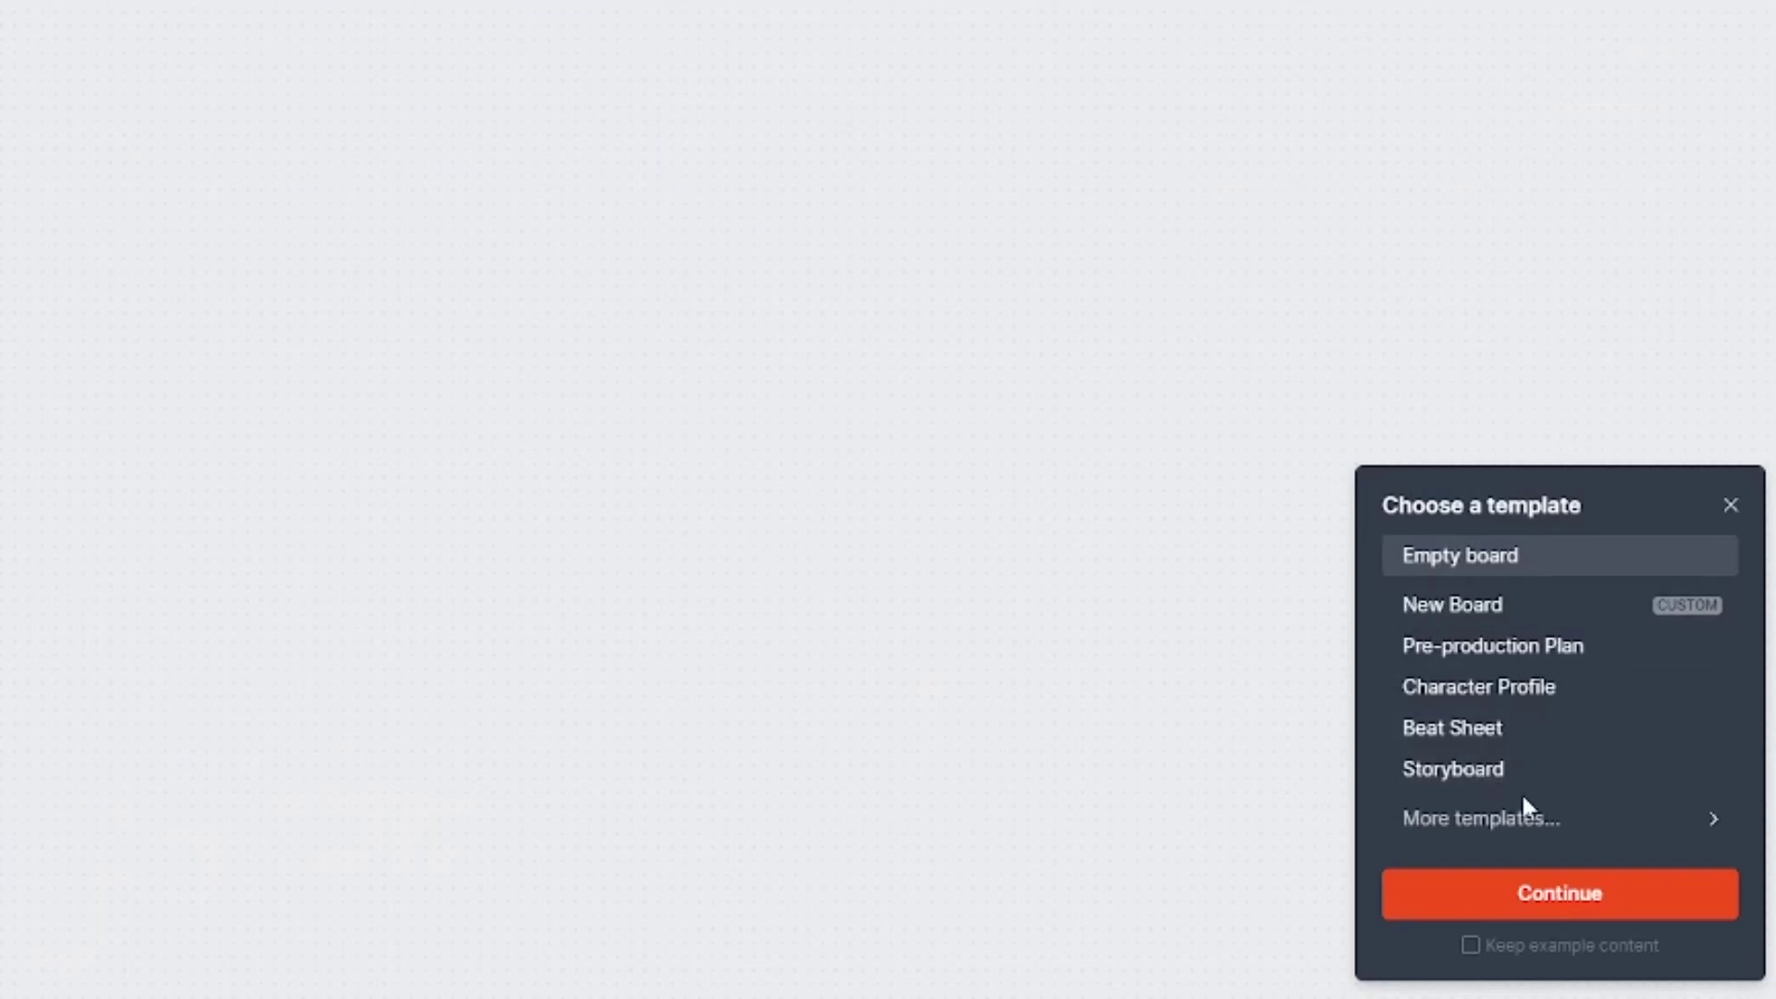
pyautogui.click(1556, 821)
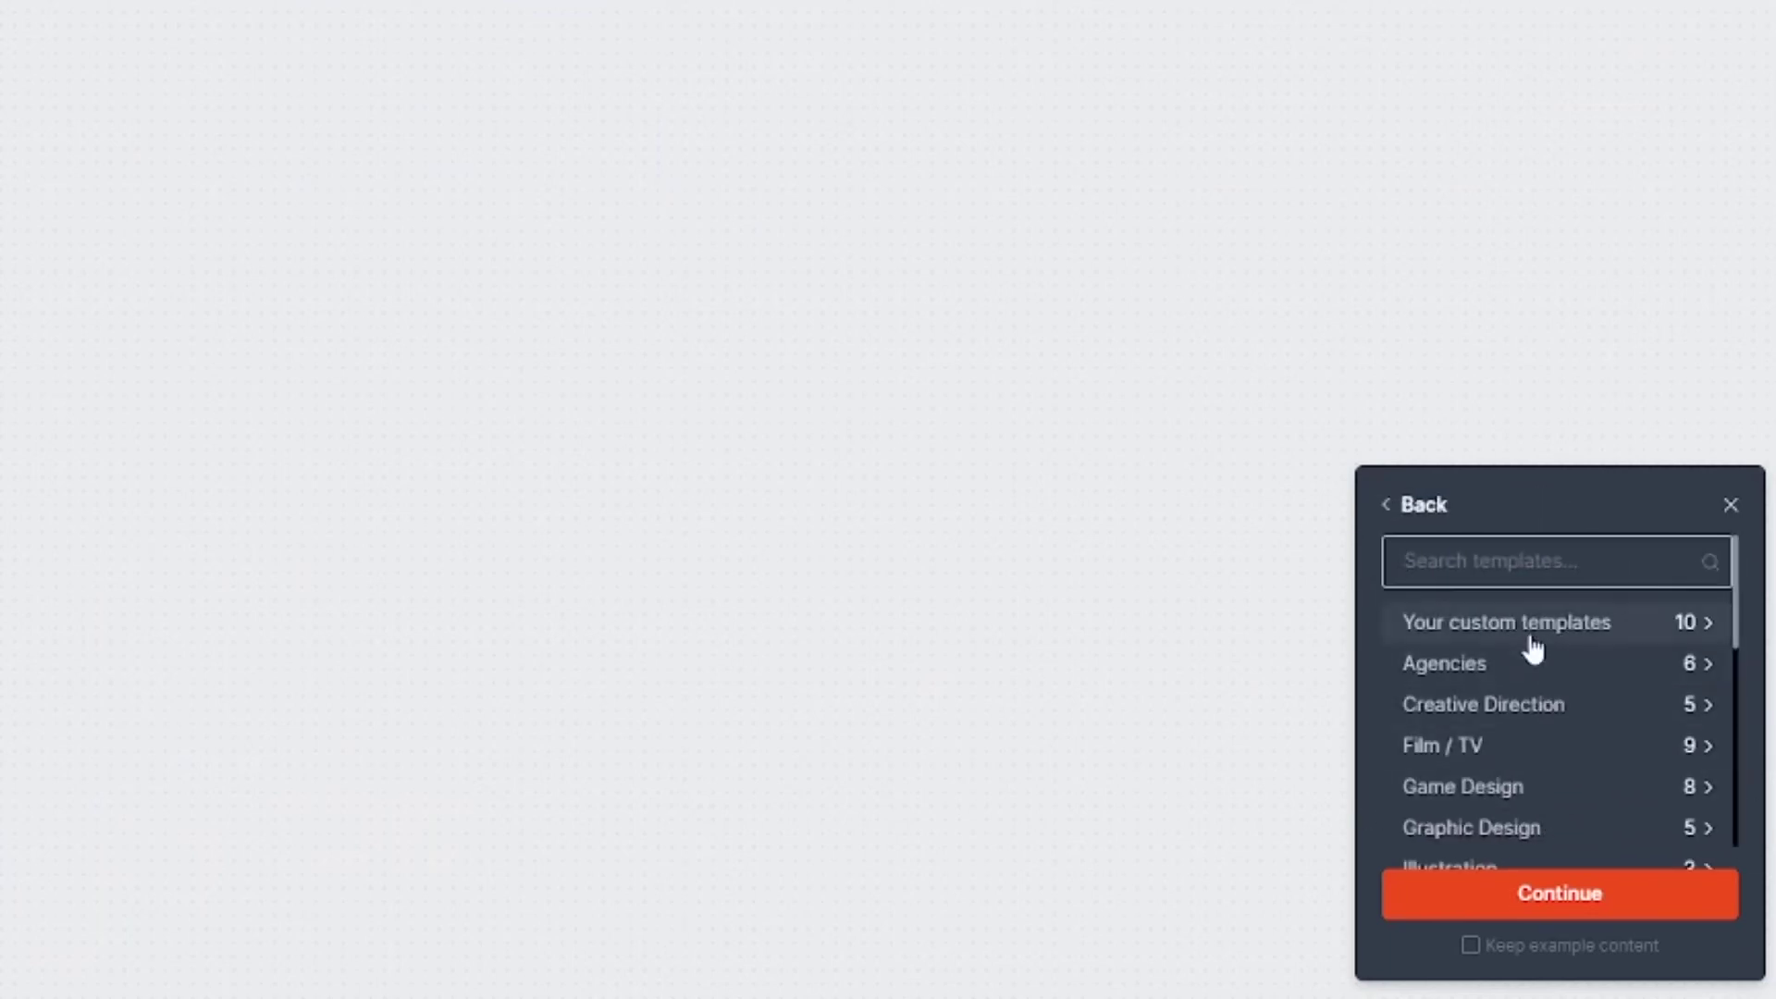
pyautogui.click(1527, 628)
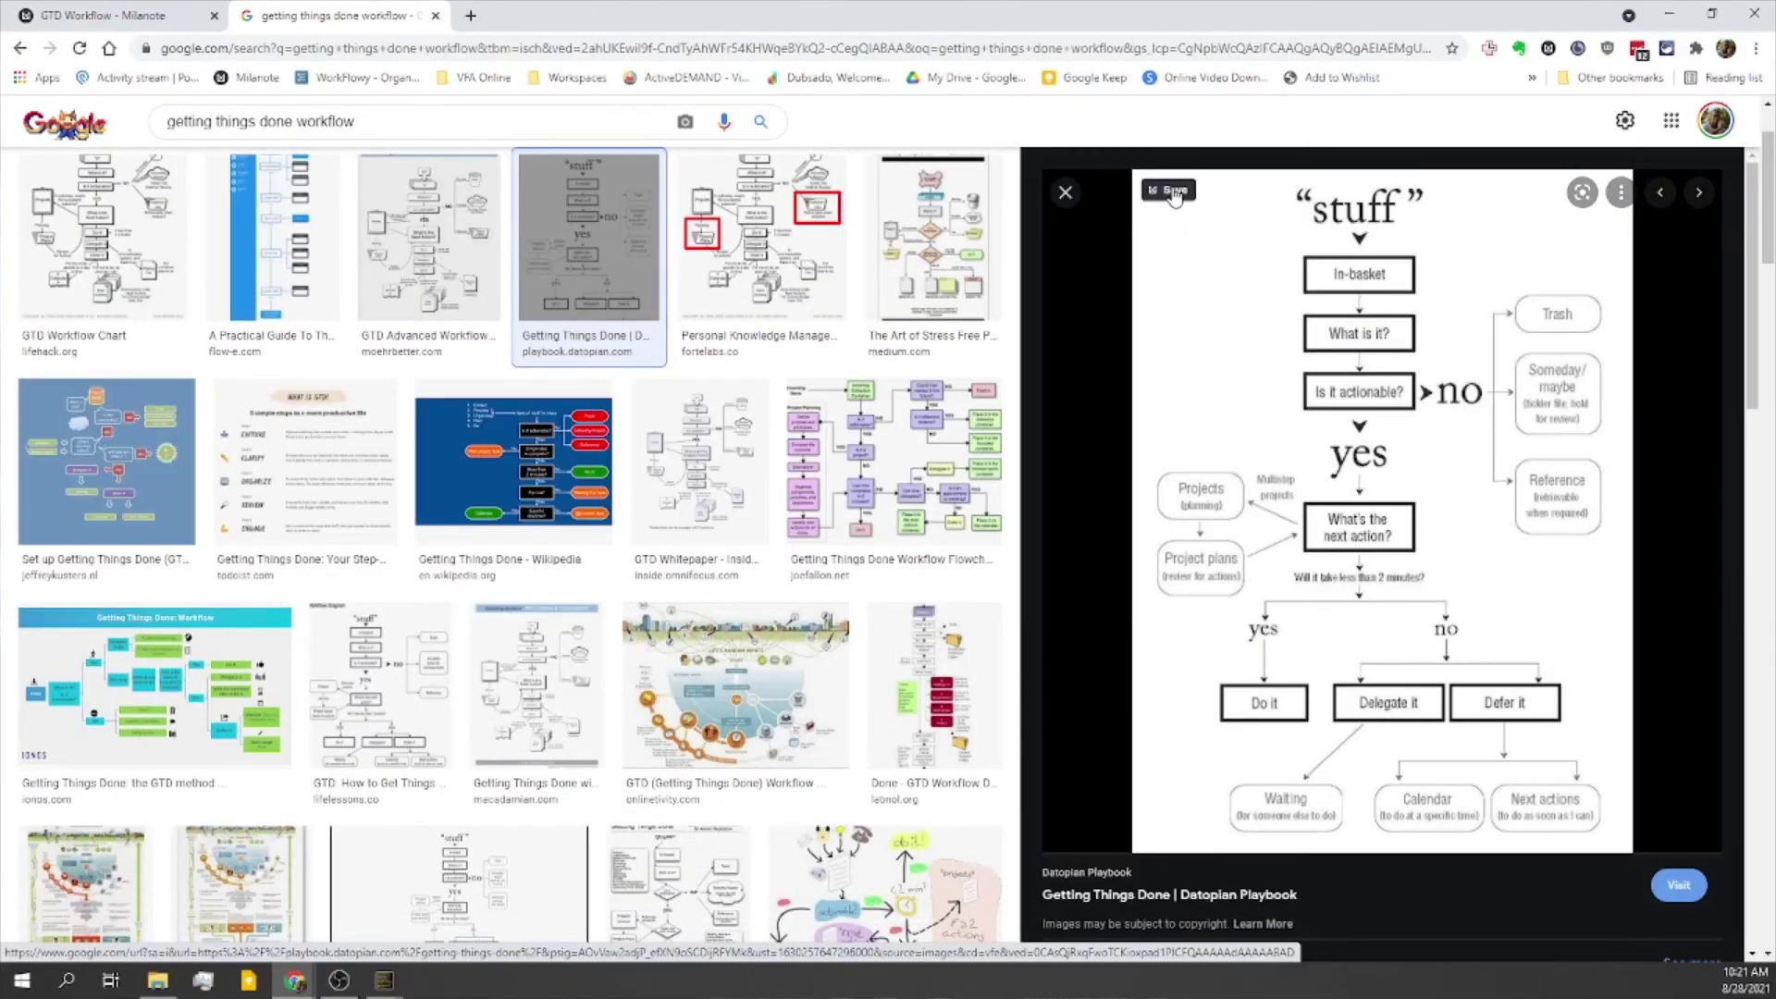
# Step: Clip the Getting Things Done flowchart to the GTD Workflow board, then return to Milanote
pyautogui.click(1169, 190)
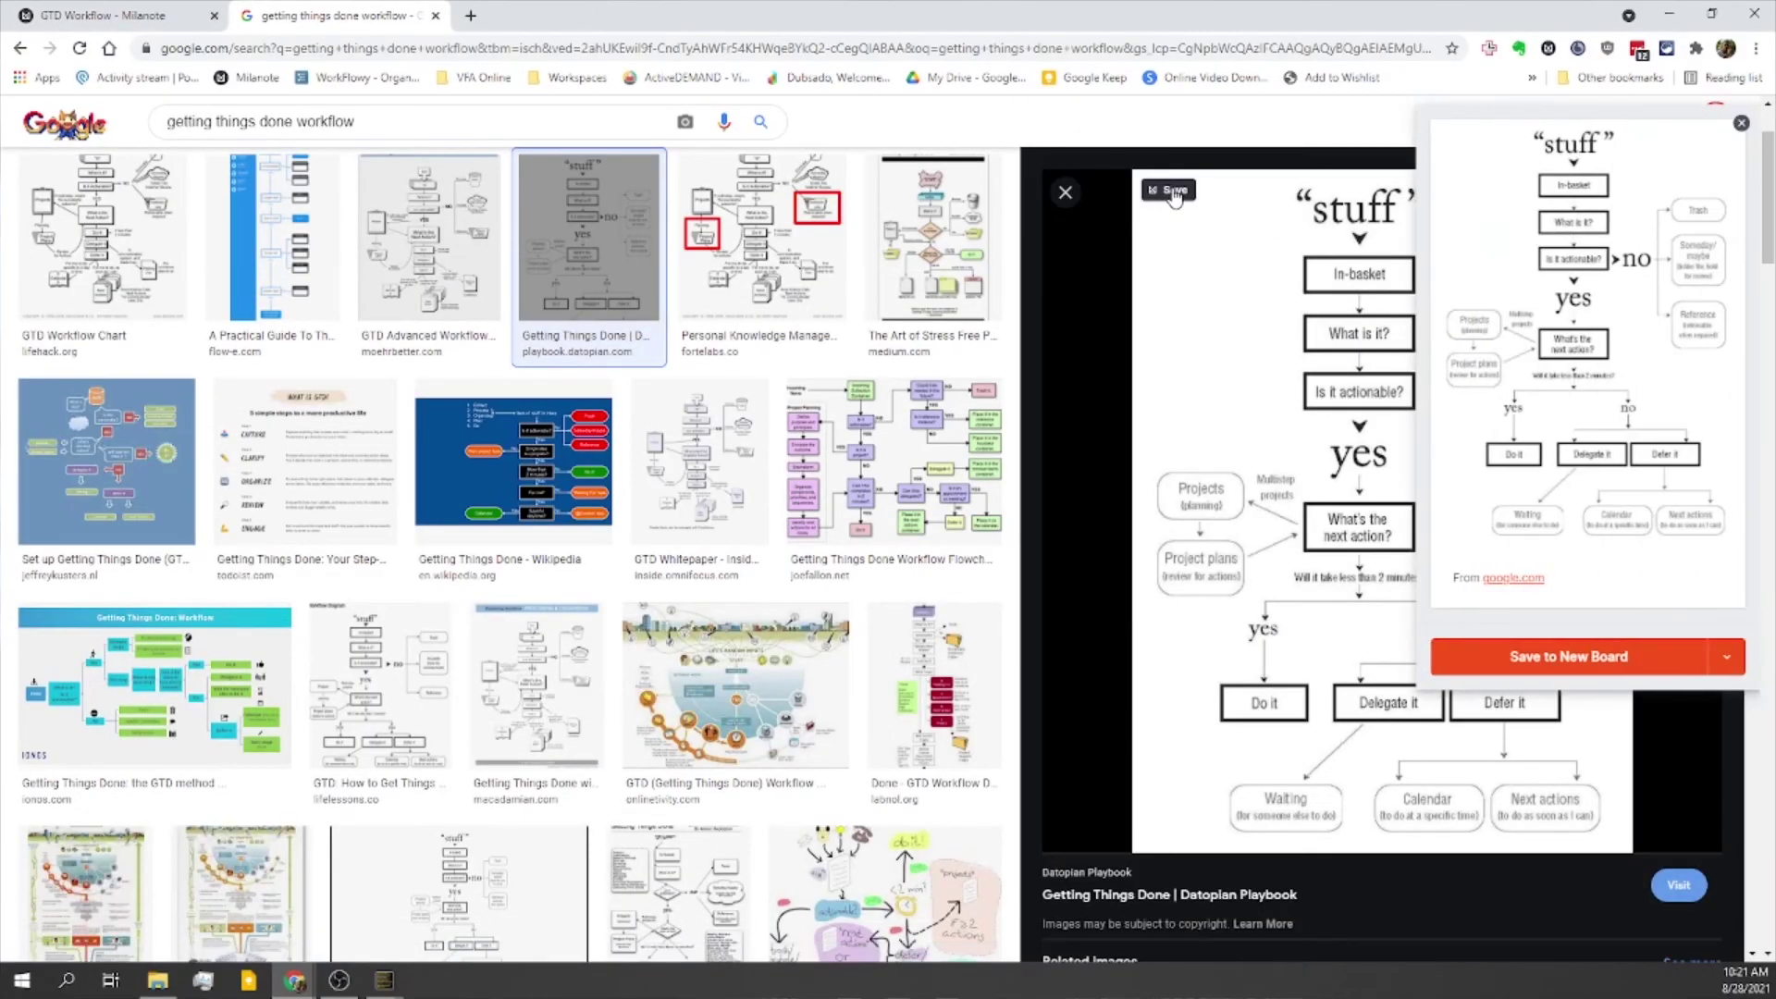
pyautogui.click(1736, 660)
pyautogui.click(1554, 256)
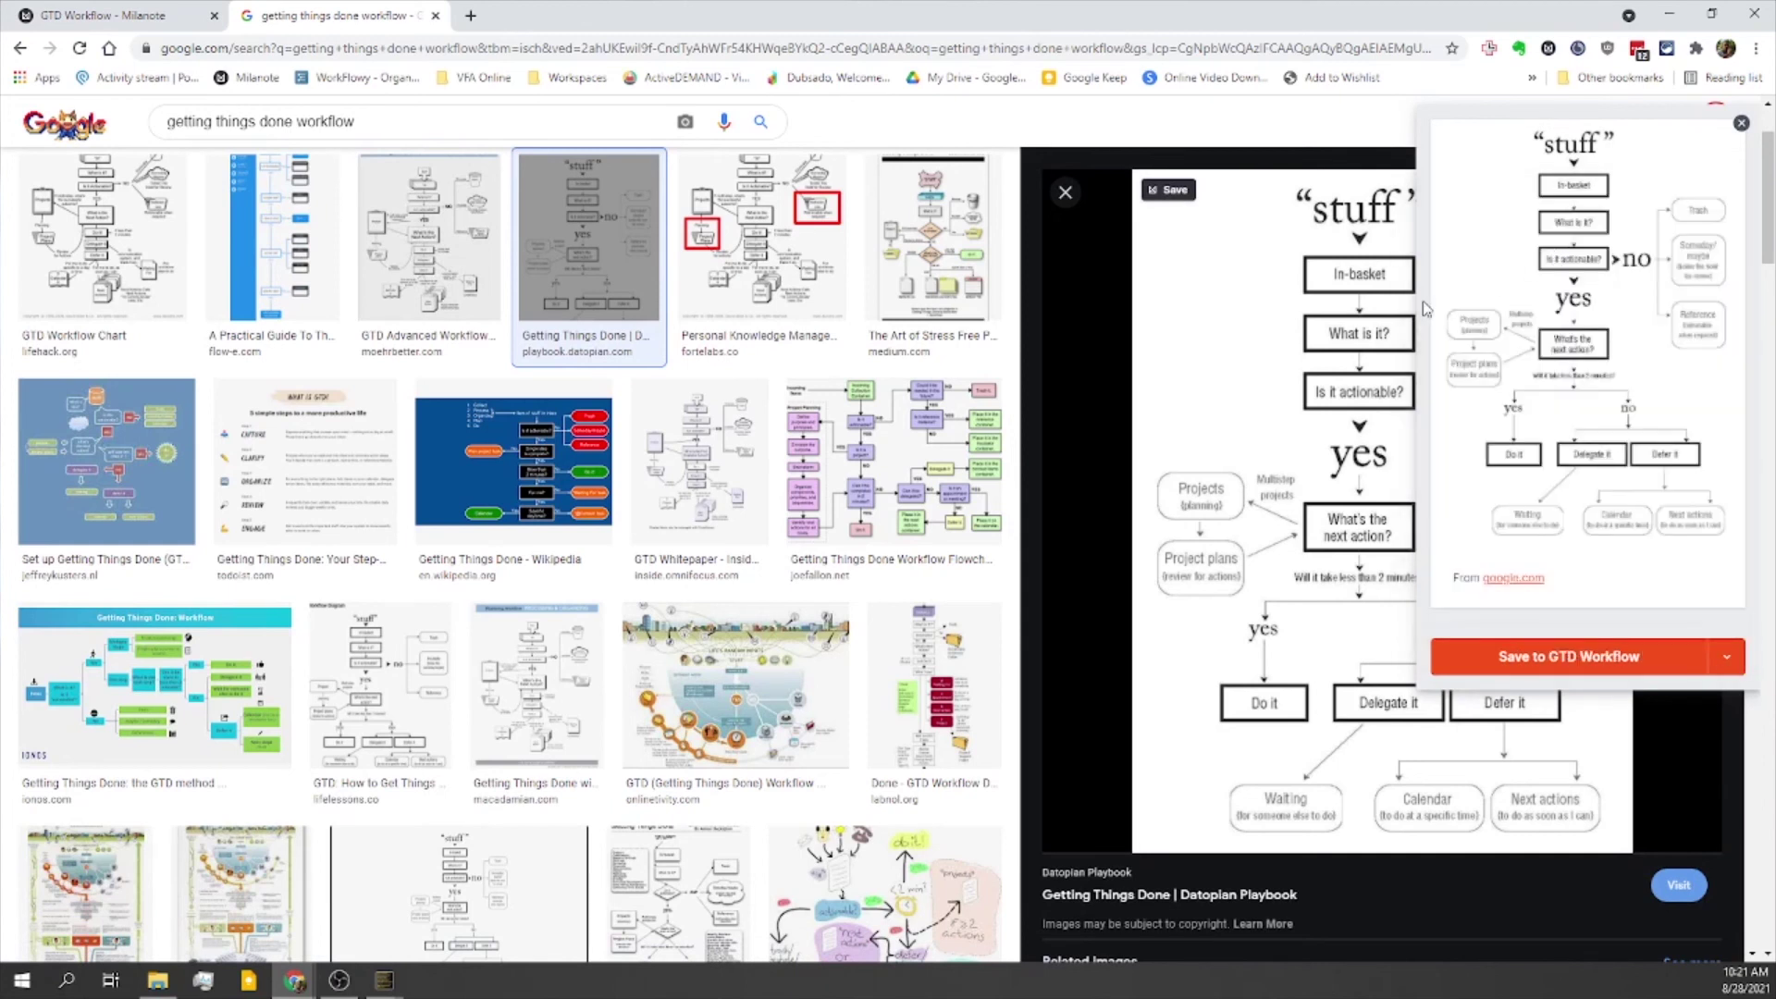
pyautogui.click(1529, 660)
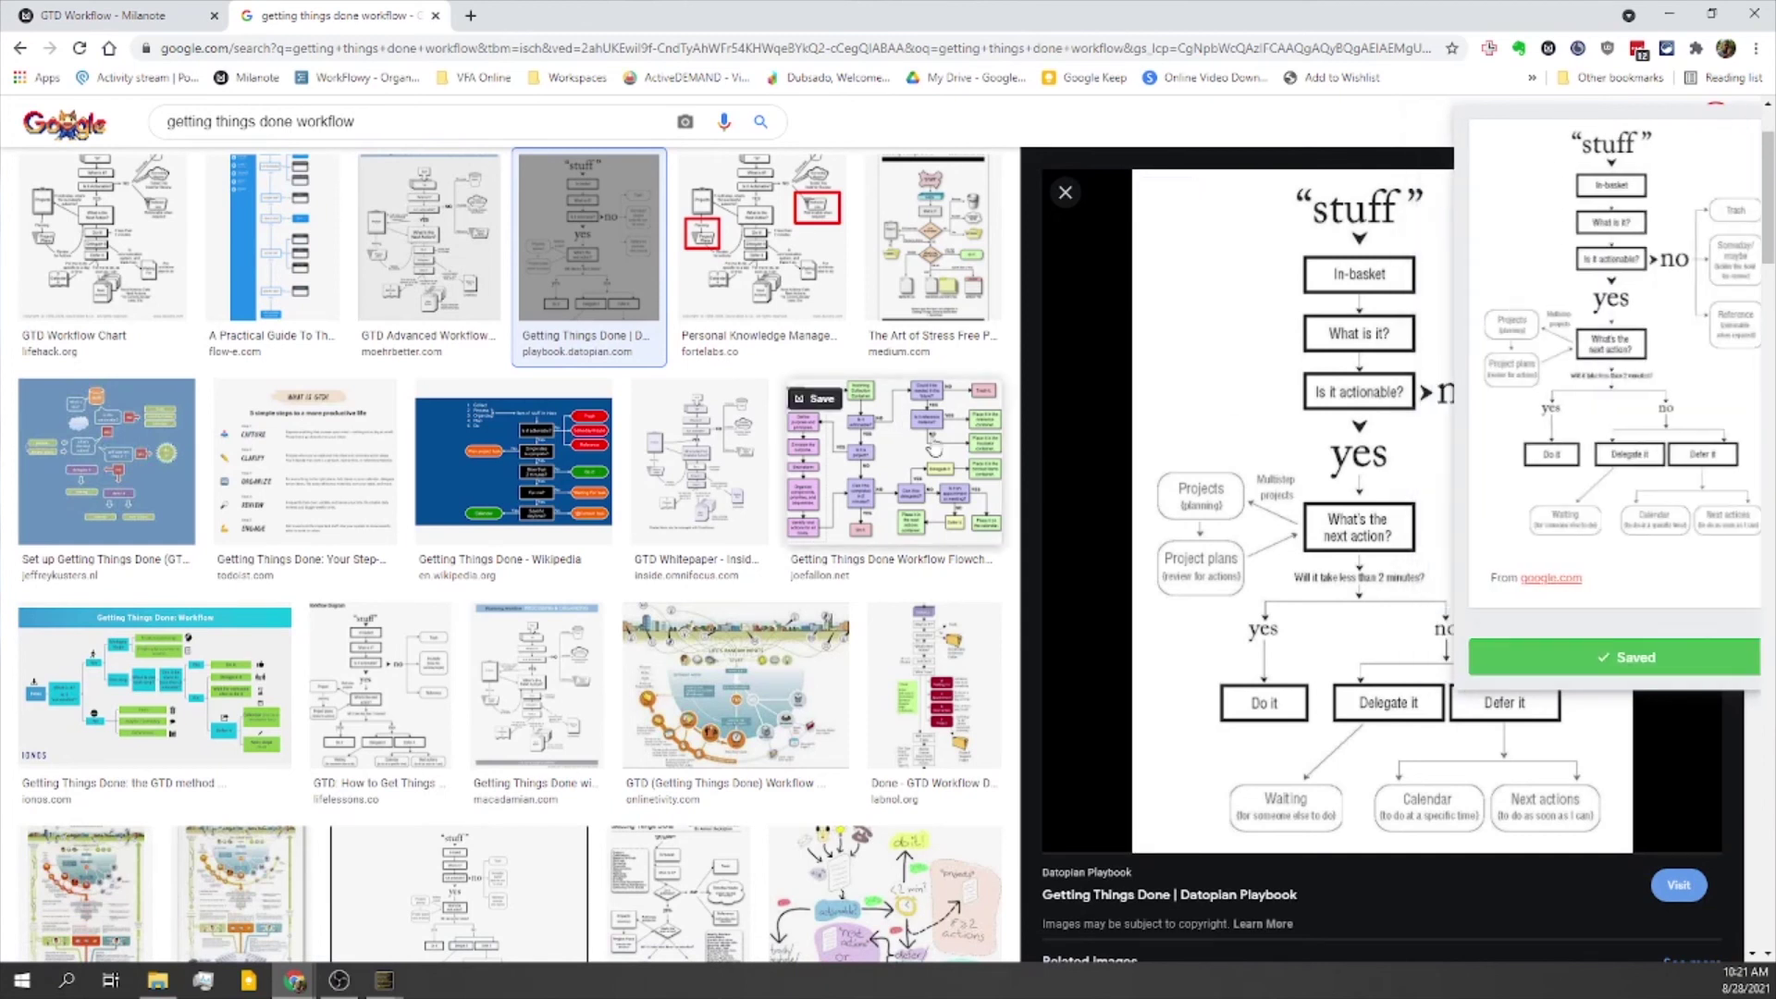
pyautogui.click(127, 16)
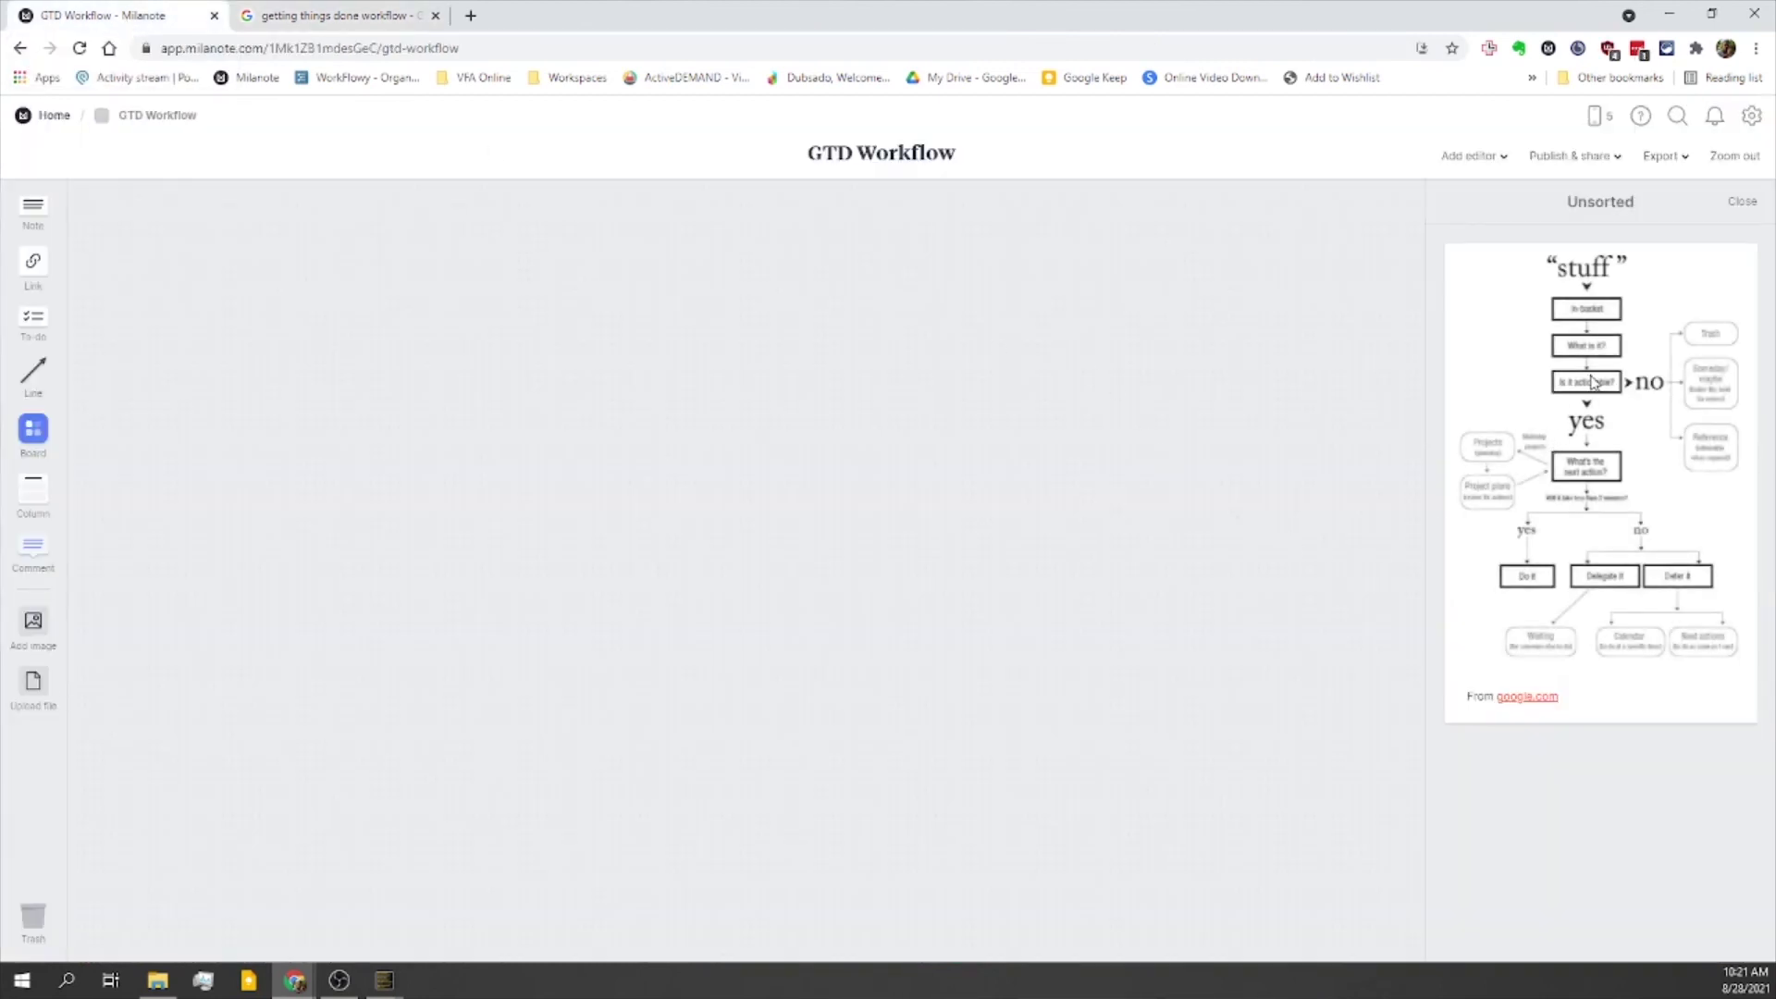
# Step: Move the GTD flowchart image from the Unsorted panel to the canvas top-left
pyautogui.moveTo(1592, 383); pyautogui.dragTo(271, 363)
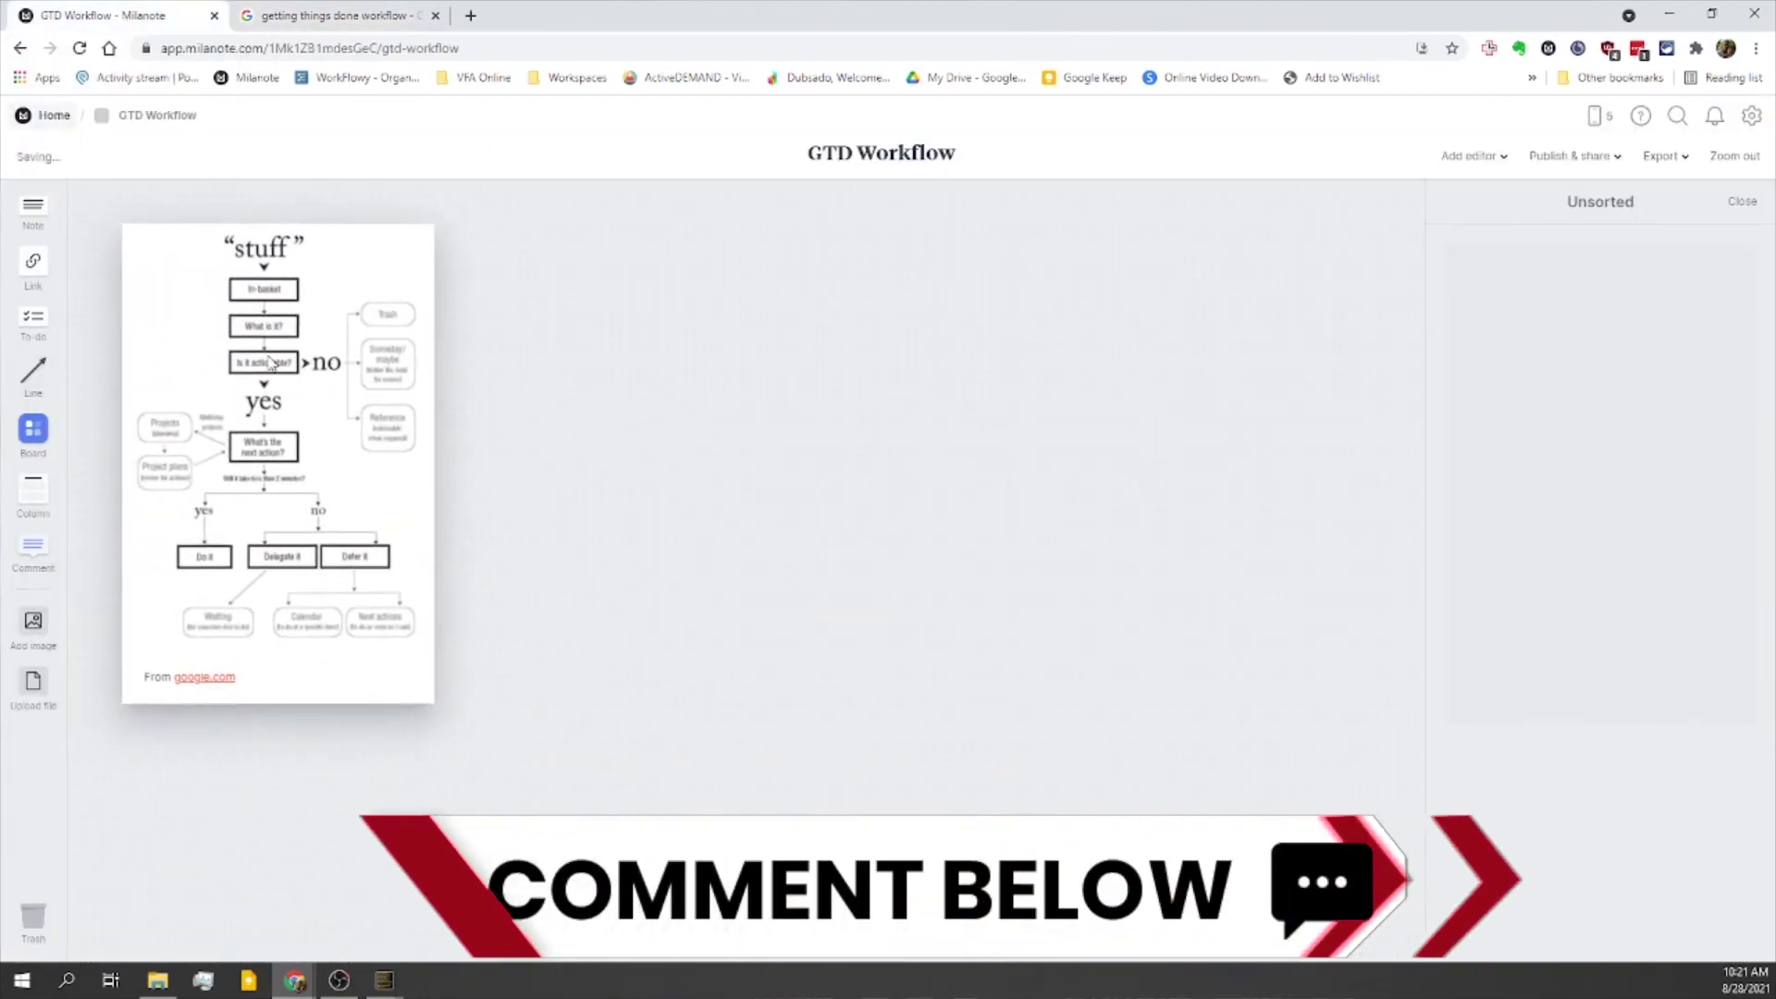